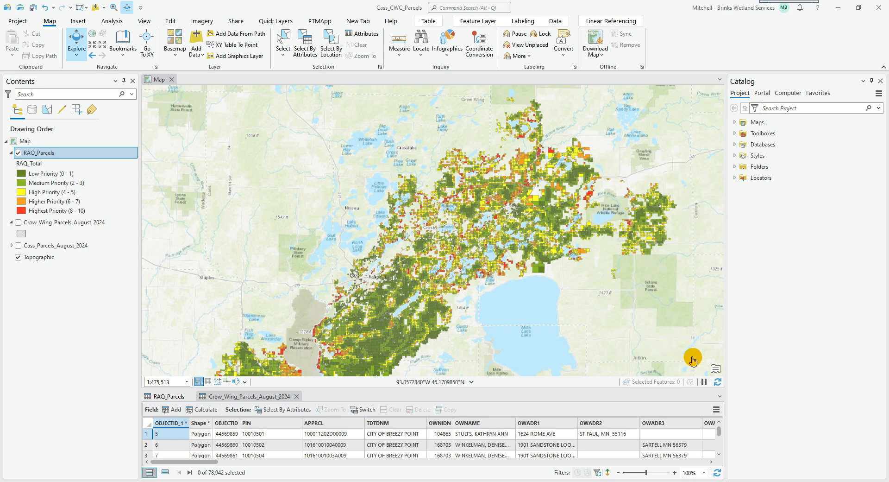
Examine the RAQ_Parcels priority classes on the map and browse the layer's attribute table in an enlarged view
drag(321, 284, 327, 258)
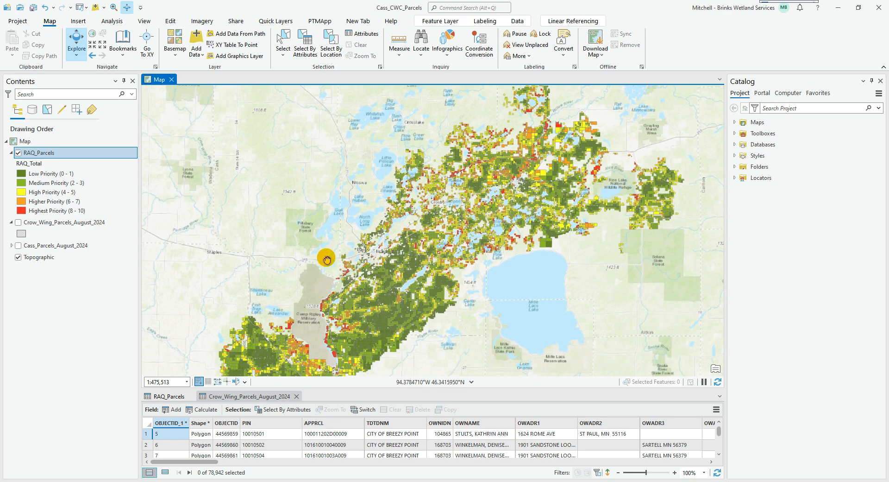
scroll(455, 268, up, 1)
scroll(455, 268, up, 3)
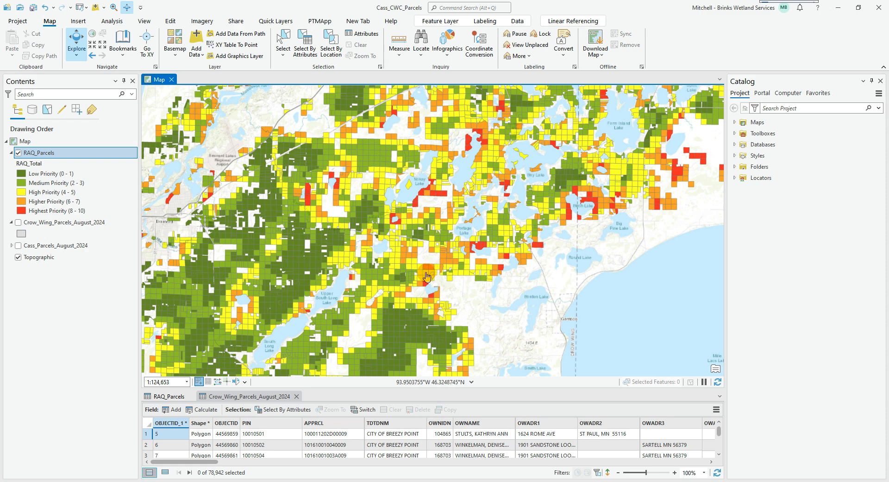
scroll(427, 277, down, 3)
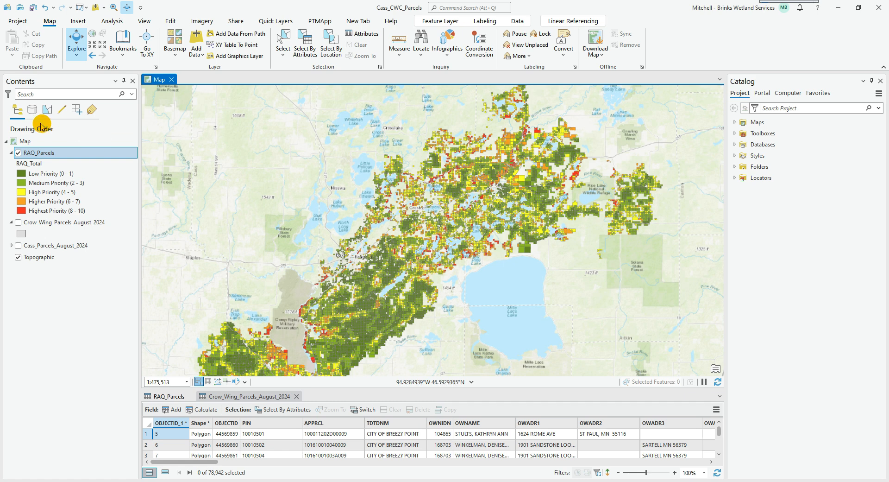
click(173, 396)
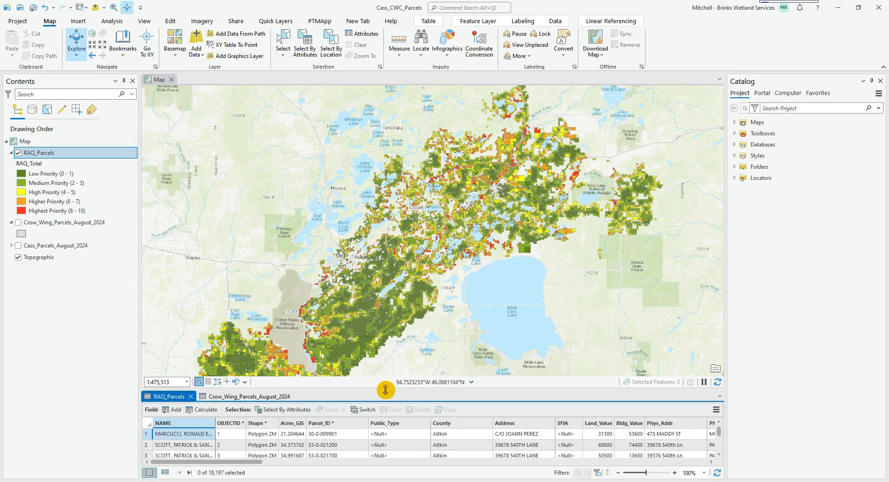
drag(386, 388, 386, 241)
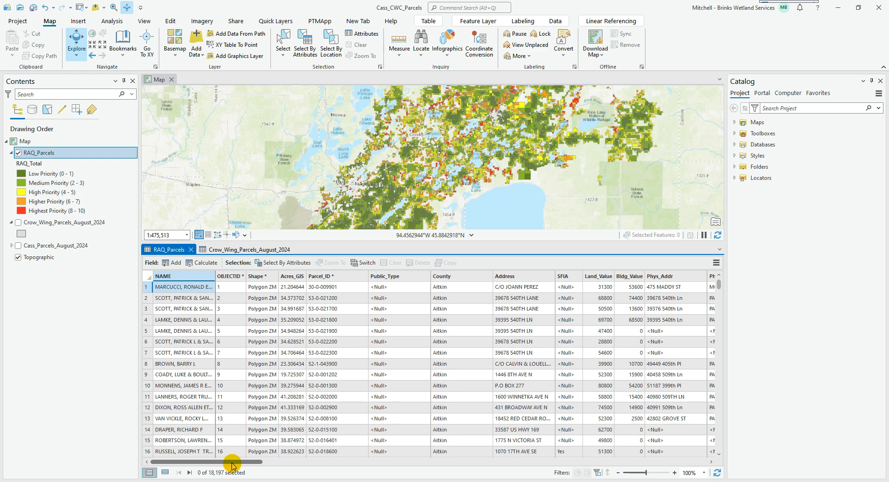
drag(232, 463, 202, 456)
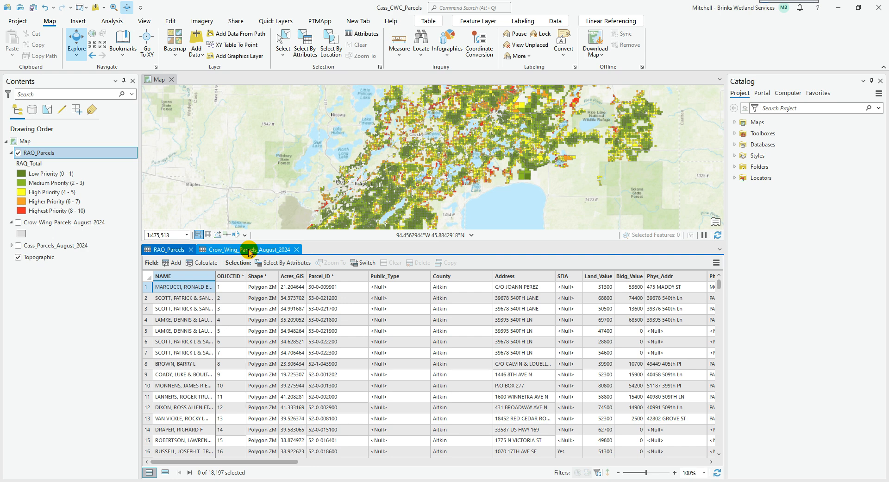
Hide the RAQ_Parcels layer and display the Crow_Wing_Parcels_August_2024 layer on the map
click(18, 152)
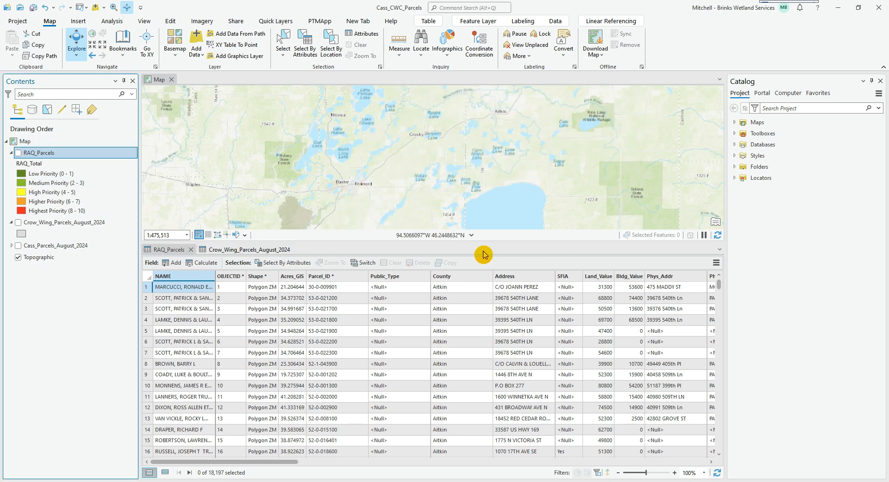
drag(492, 241, 534, 387)
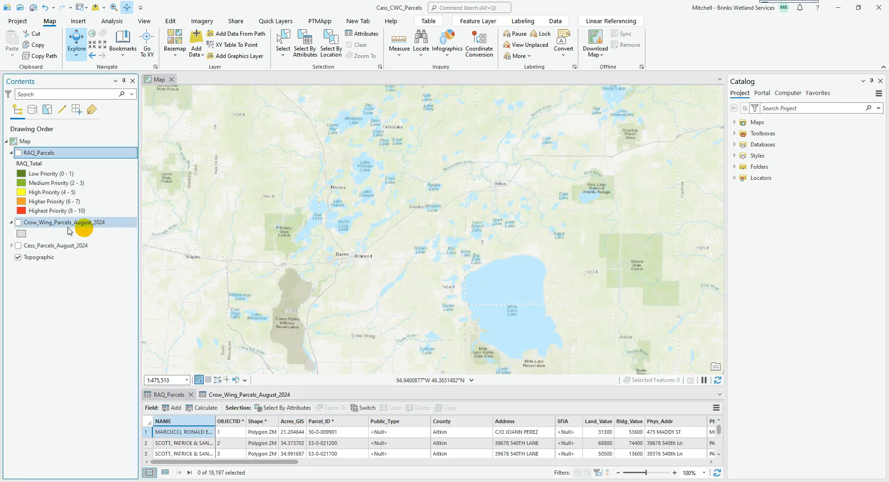
click(18, 222)
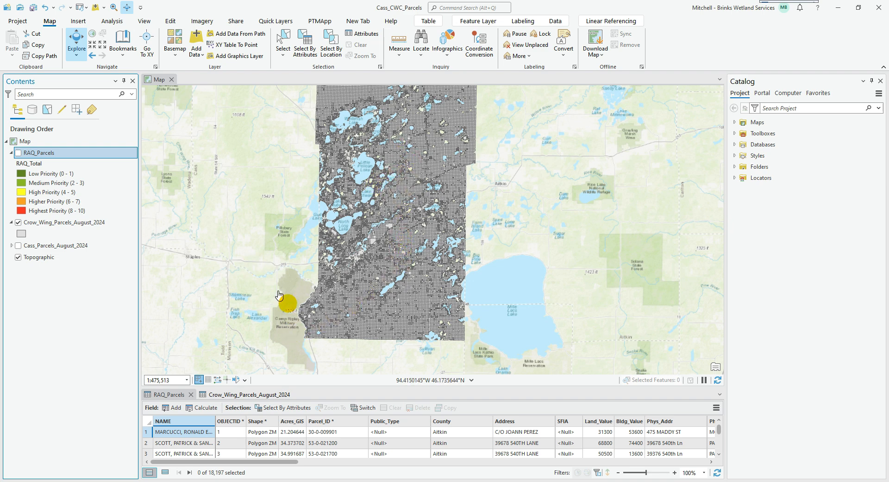
click(273, 377)
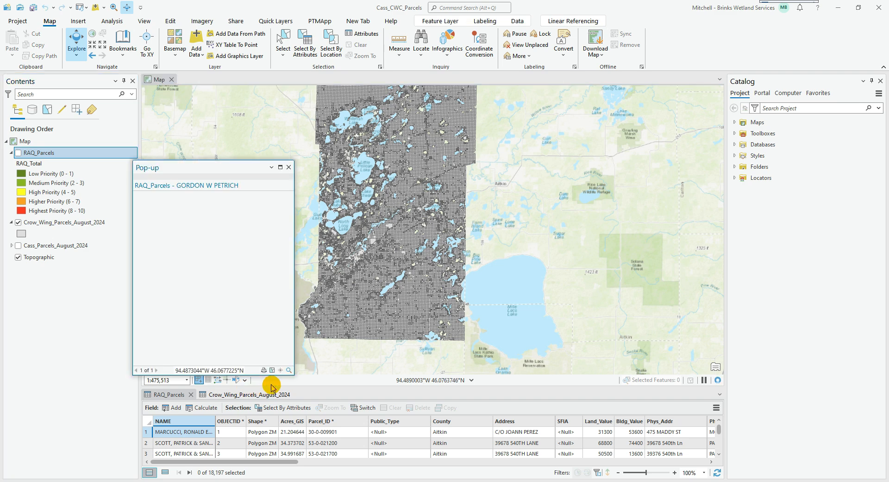
click(288, 167)
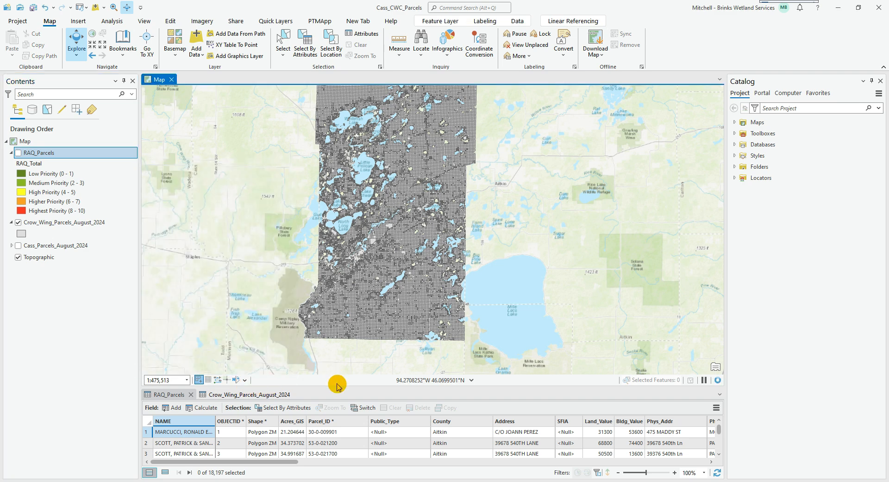
Compare the Parcel_ID field of the RAQ_Parcels table with the PIN and Parcel_ID fields of the Crow_Wing_Parcels_August_2024 table
drag(338, 386, 357, 282)
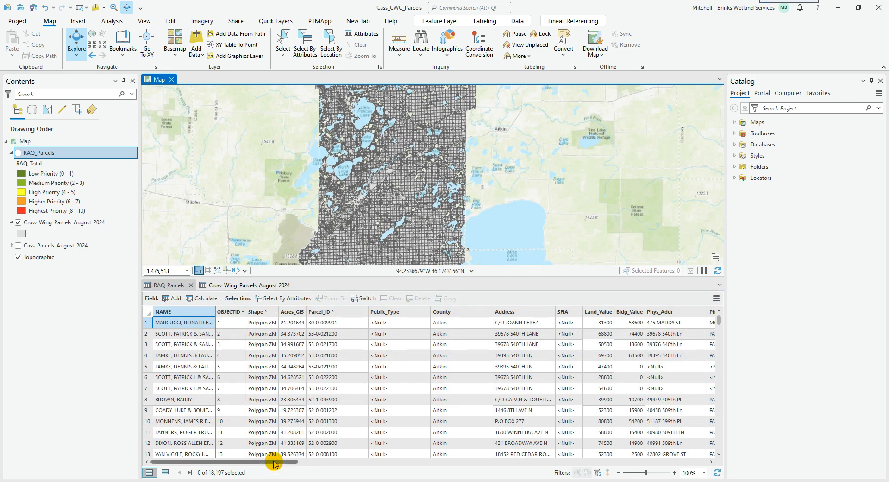
click(344, 311)
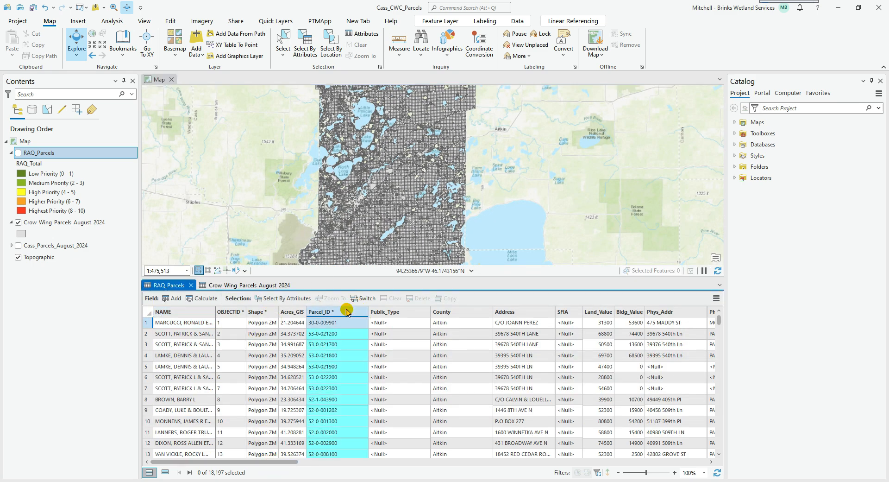
click(234, 285)
click(281, 311)
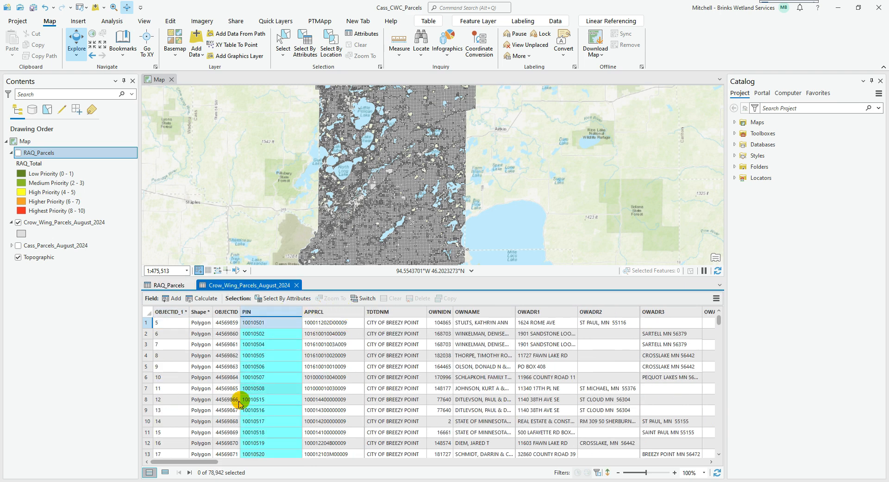
drag(198, 461, 320, 461)
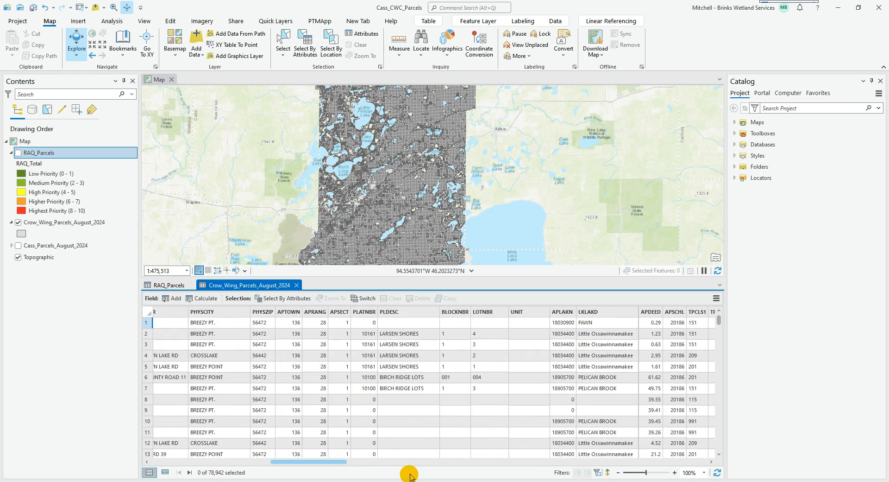
drag(410, 476, 506, 475)
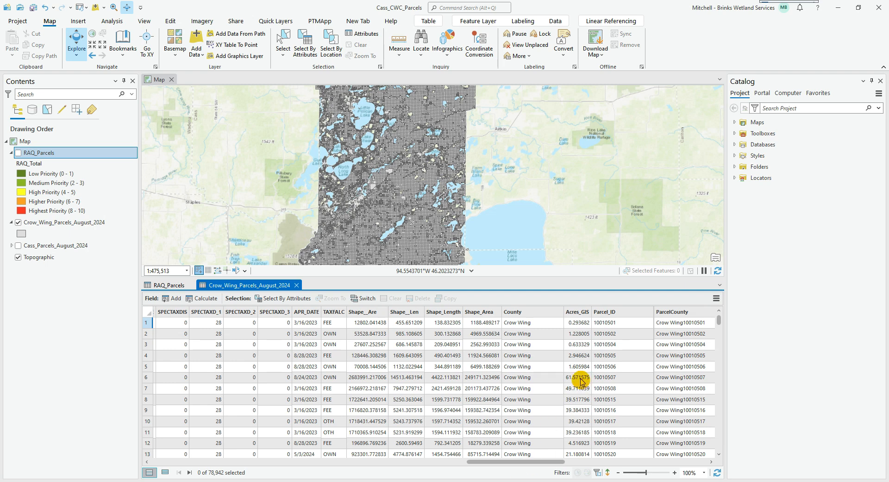
click(604, 311)
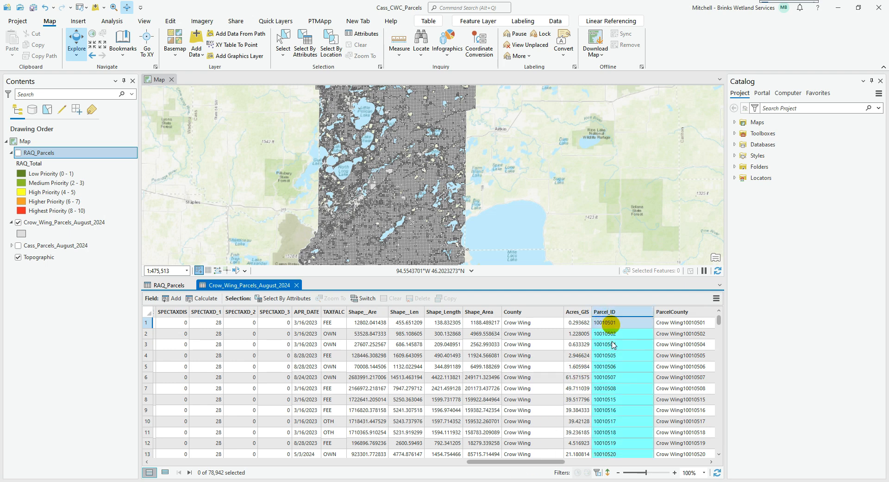
click(161, 286)
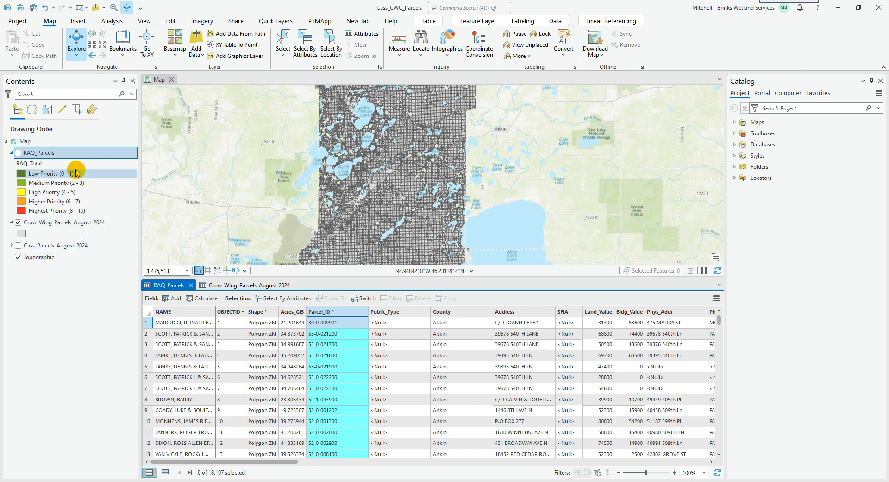
Add a definition query to RAQ_Parcels where County is equal to Crow Wing, and return to its attribute table
right_click(50, 156)
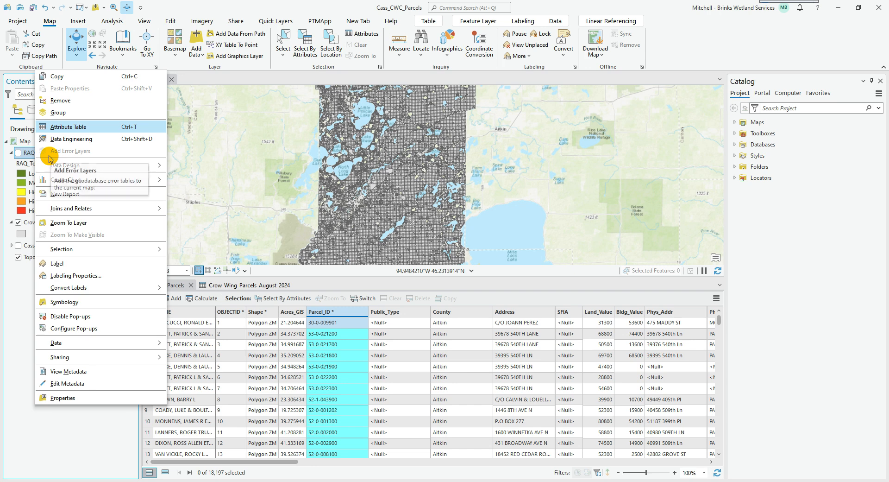
click(95, 400)
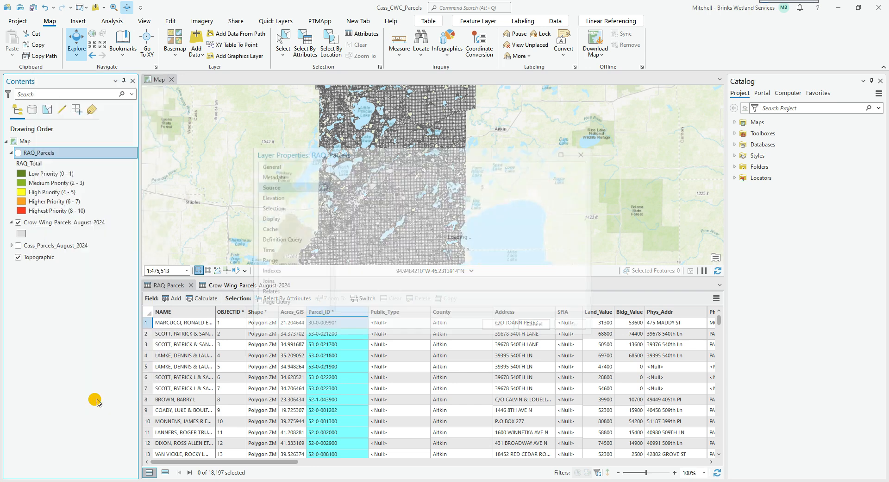
click(281, 239)
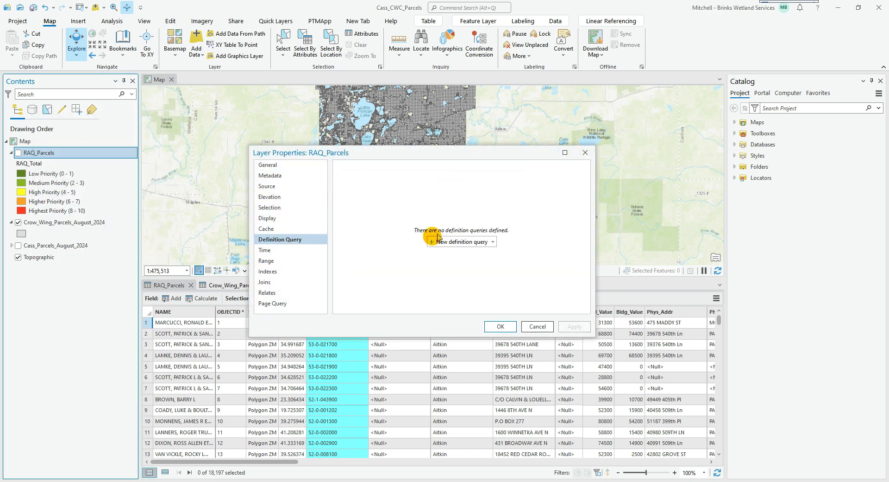
click(458, 241)
click(434, 215)
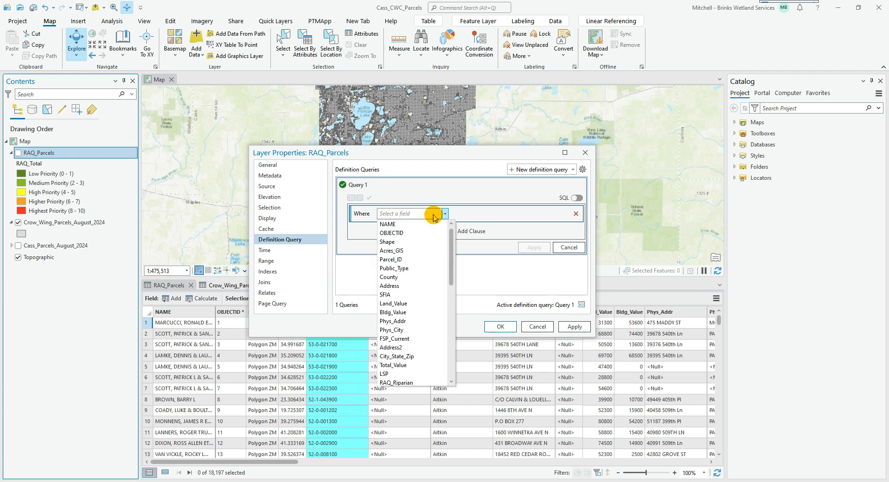
click(403, 277)
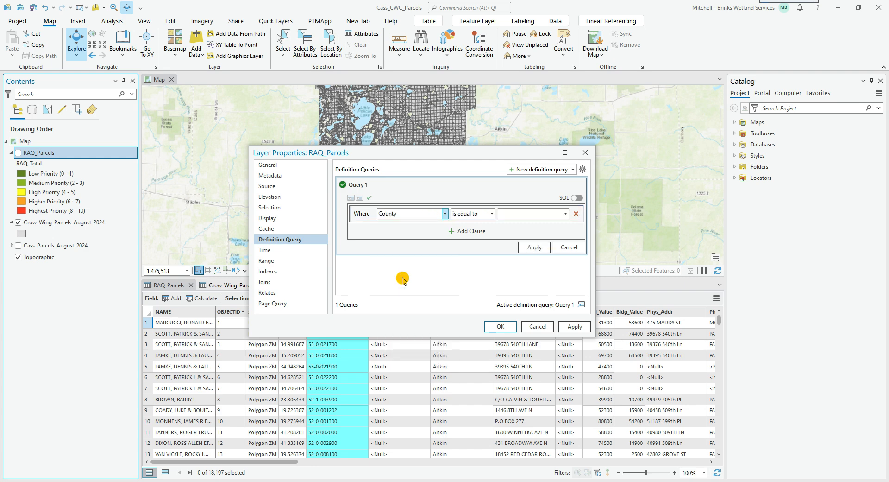
click(566, 214)
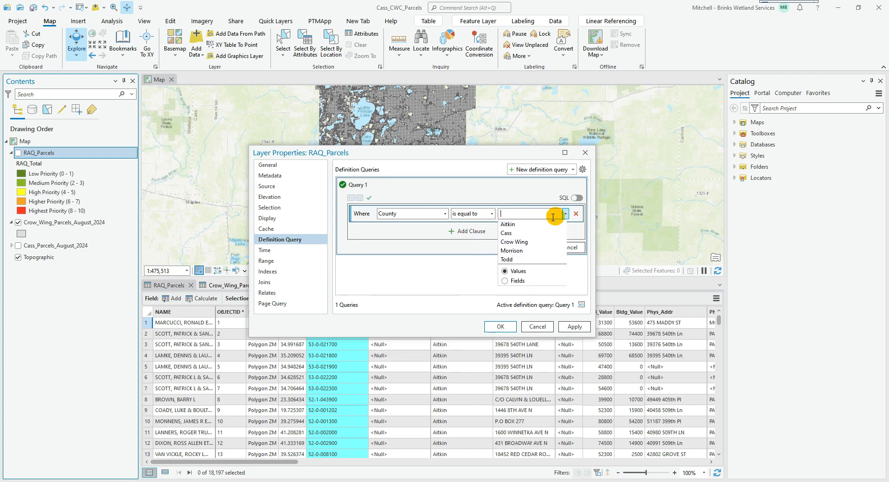
click(528, 239)
click(535, 247)
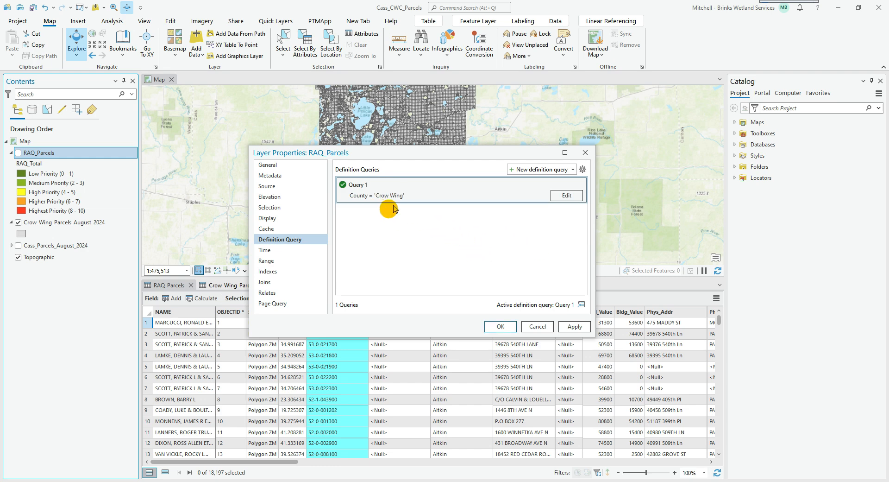
click(502, 326)
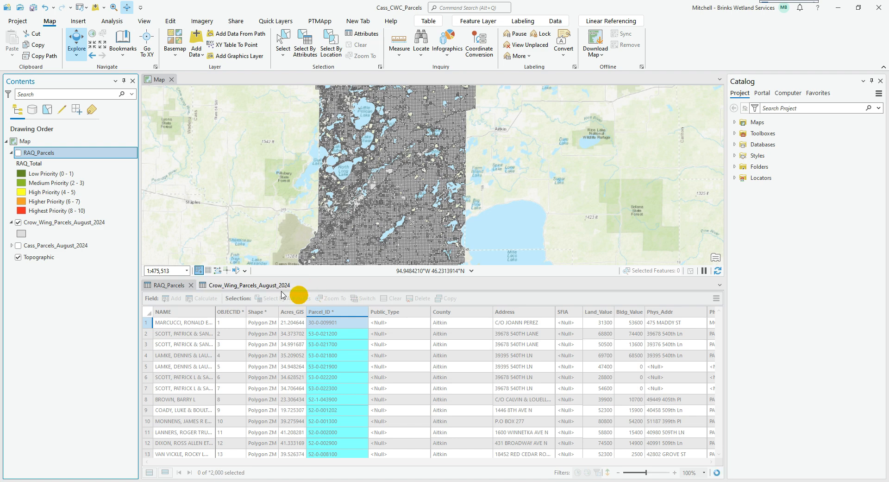
click(185, 285)
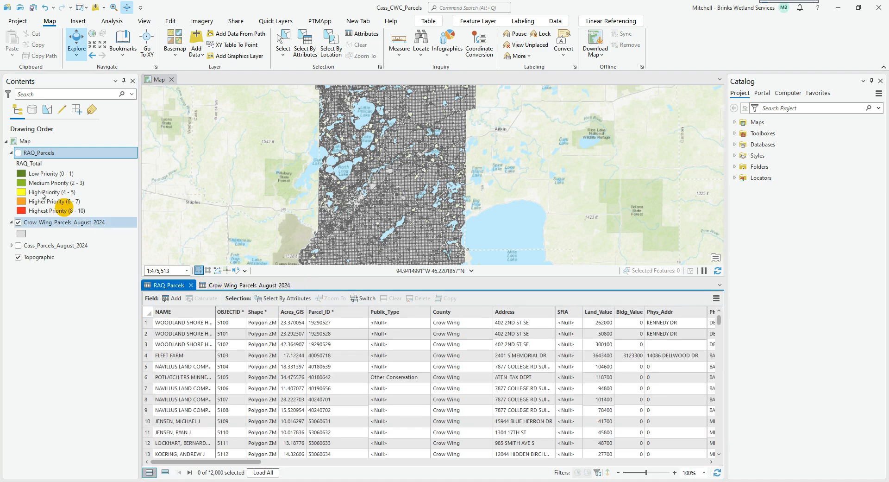
Hide the Crow_Wing_Parcels_August_2024 layer, show RAQ_Parcels on the map again, and slightly enlarge the attribute table
click(18, 223)
click(18, 153)
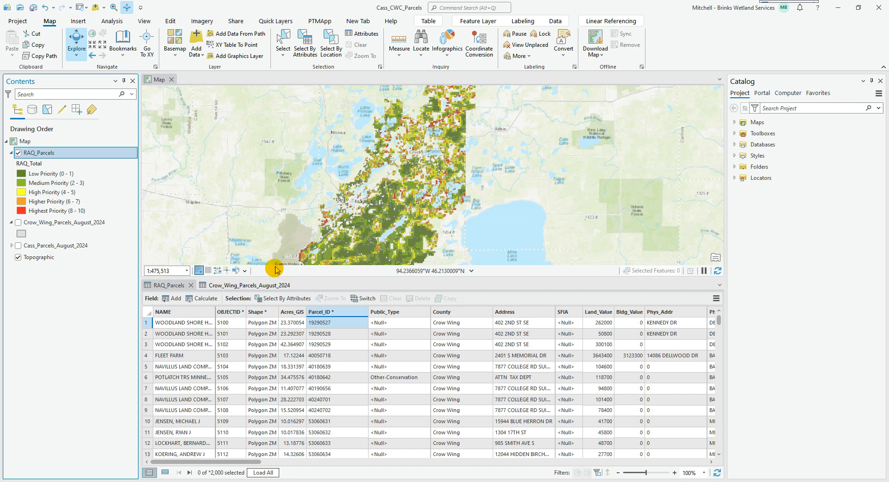
drag(278, 278, 282, 257)
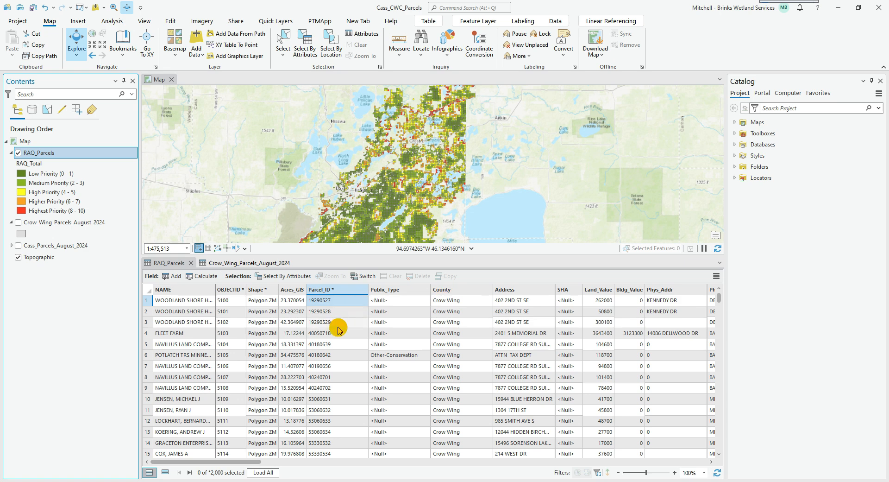
Check the filtered RAQ_Parcels records against the Crow_Wing_Parcels_August_2024 table and return to the RAQ_Parcels table
scroll(320, 396, down, 2)
scroll(319, 397, up, 2)
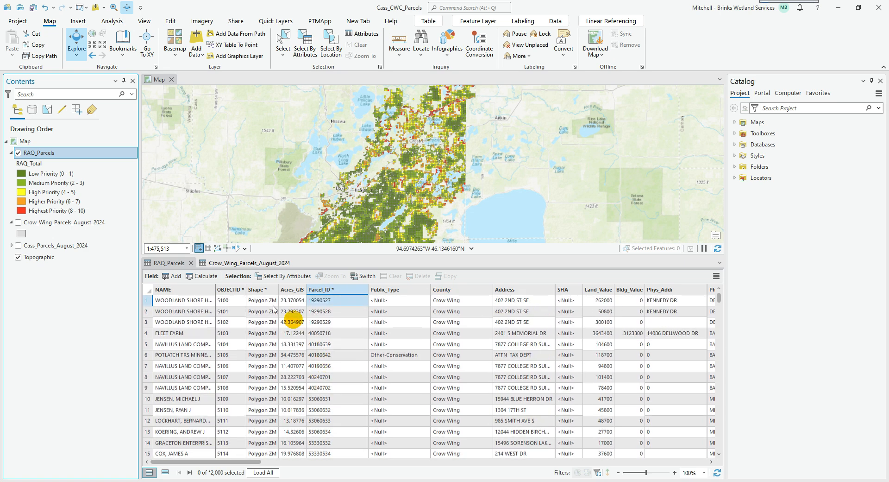
click(241, 267)
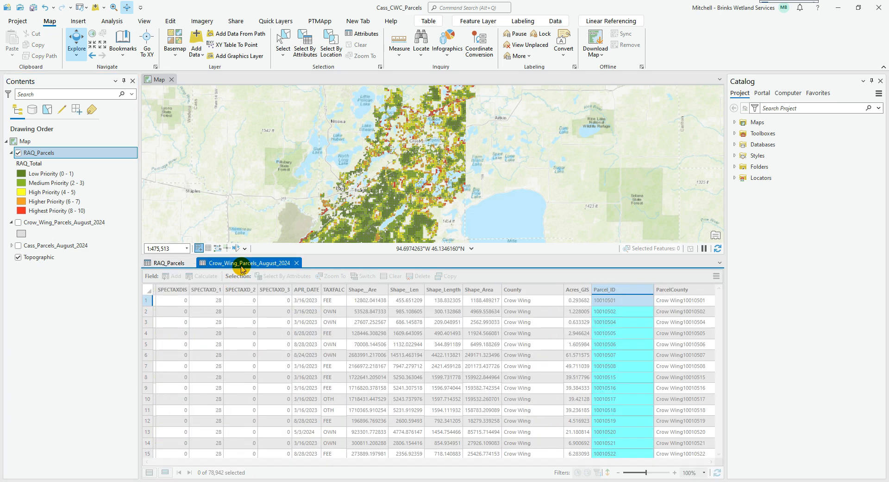
click(178, 263)
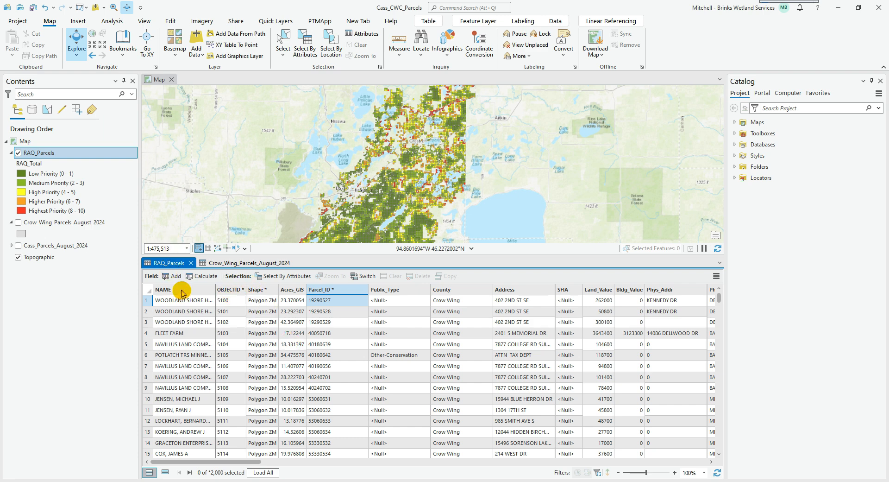
mouse_move(182, 292)
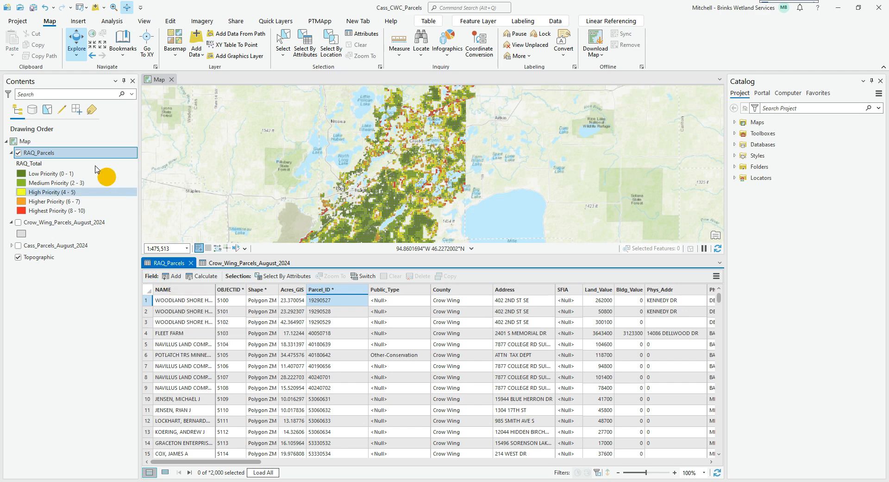
right_click(52, 155)
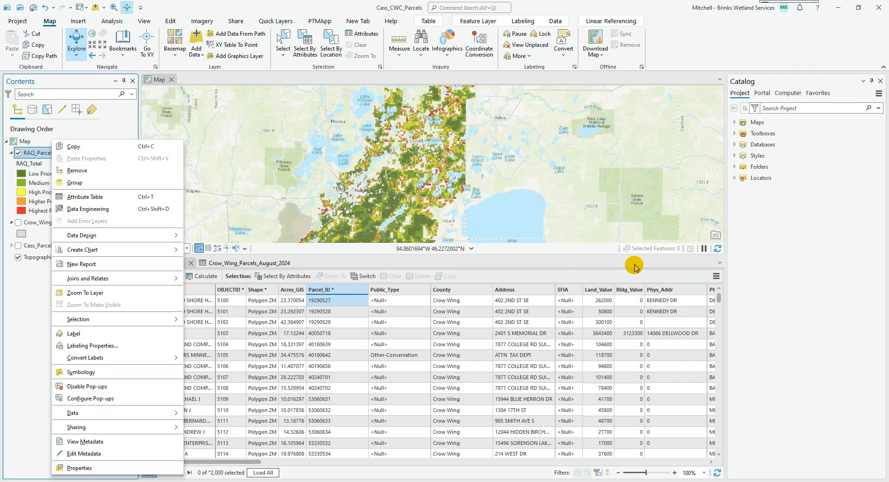
click(661, 268)
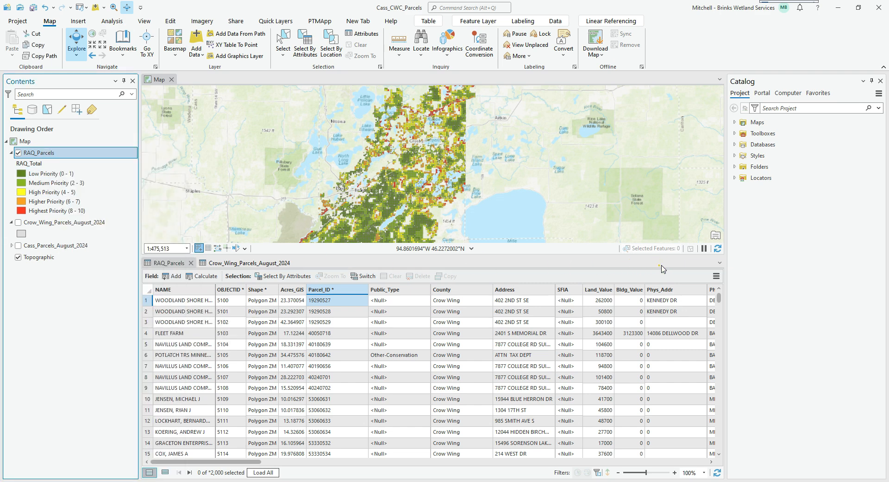
Join Crow_Wing_Parcels_August_2024 to RAQ_Parcels using Parcel_ID for both fields, and close the county parcels' attribute table
click(169, 262)
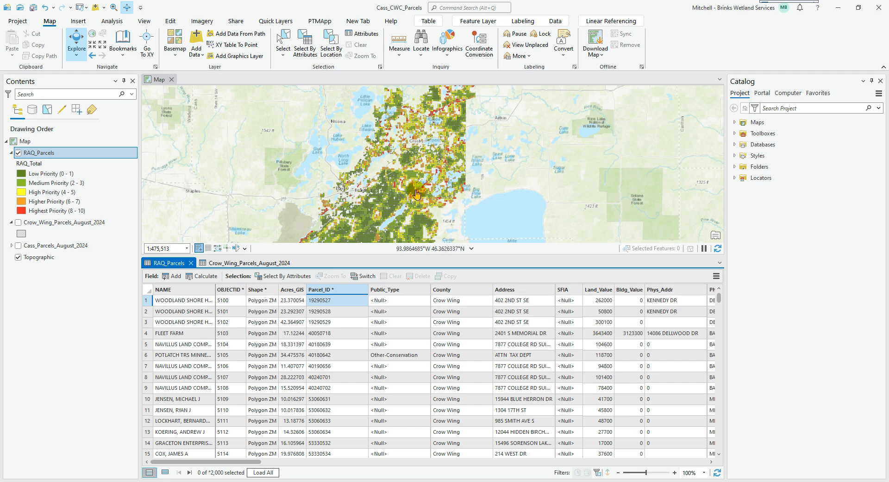
click(716, 276)
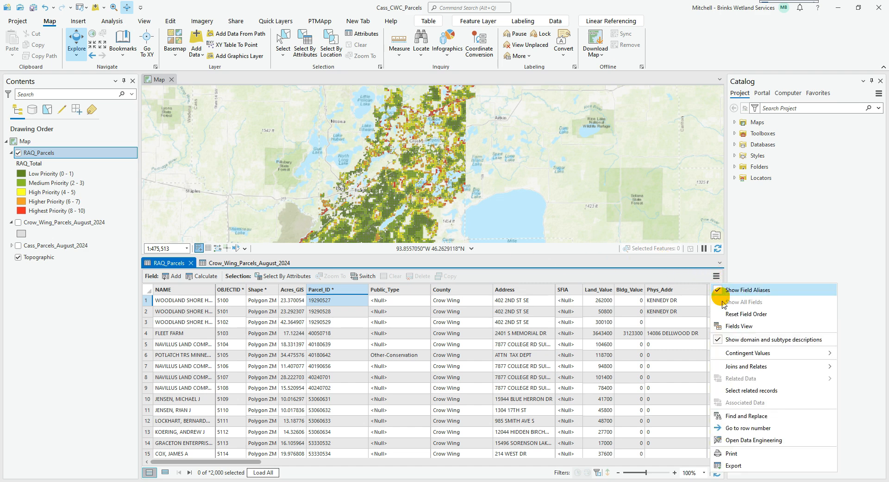
mouse_move(734, 366)
click(663, 370)
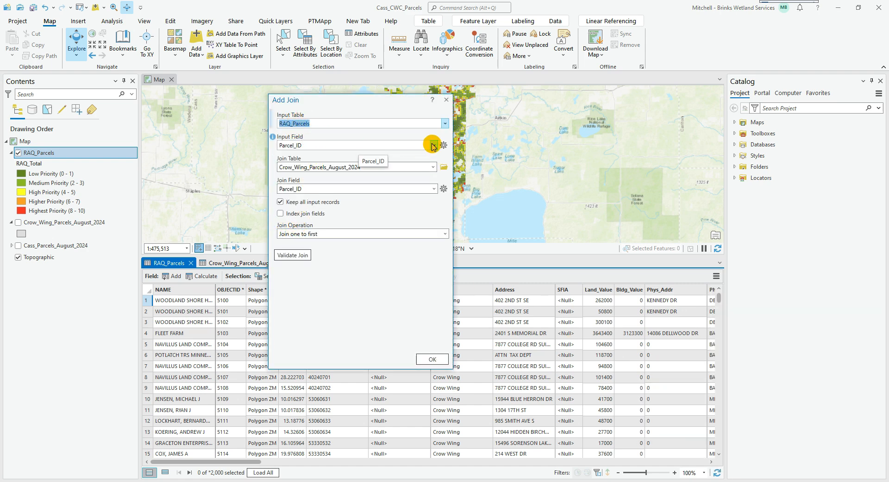
click(433, 167)
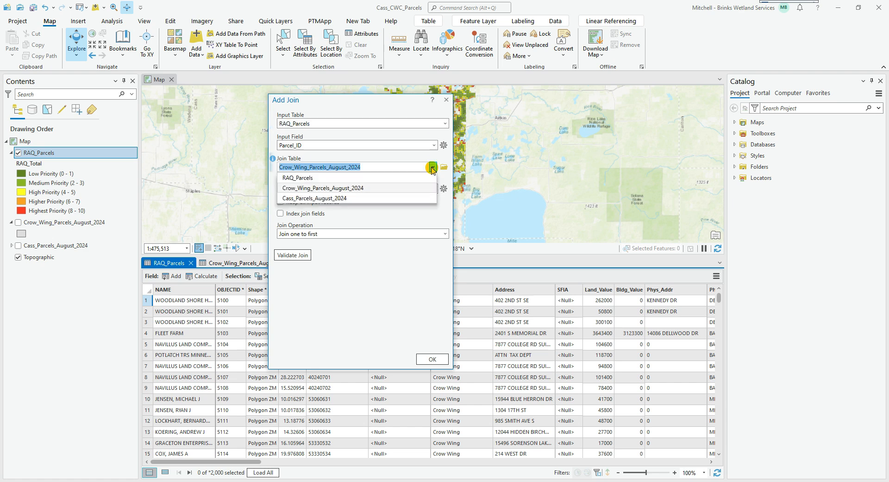
click(382, 187)
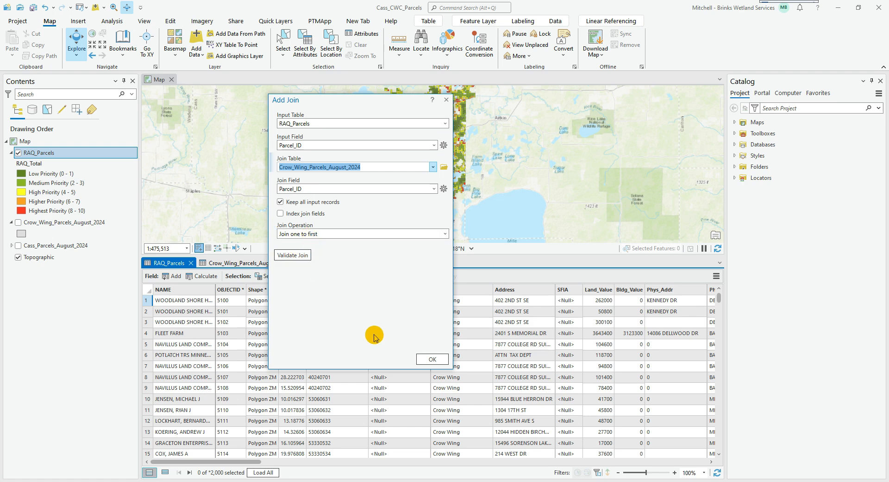
click(432, 359)
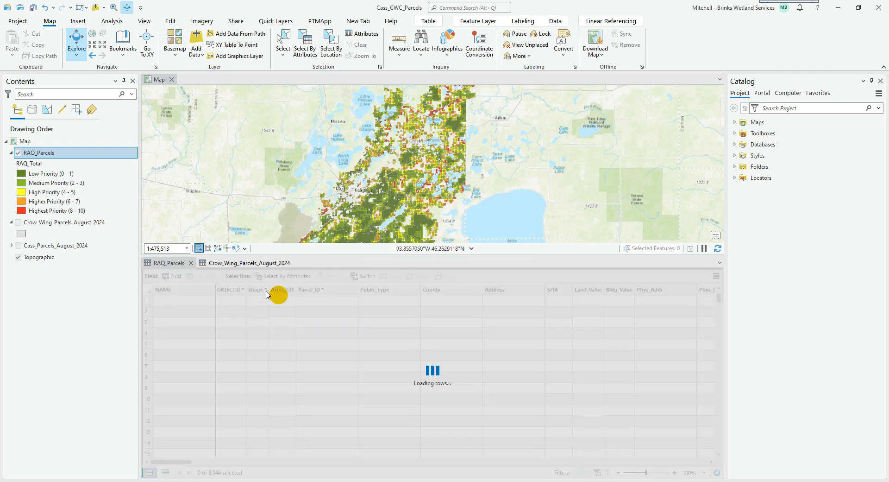
click(251, 264)
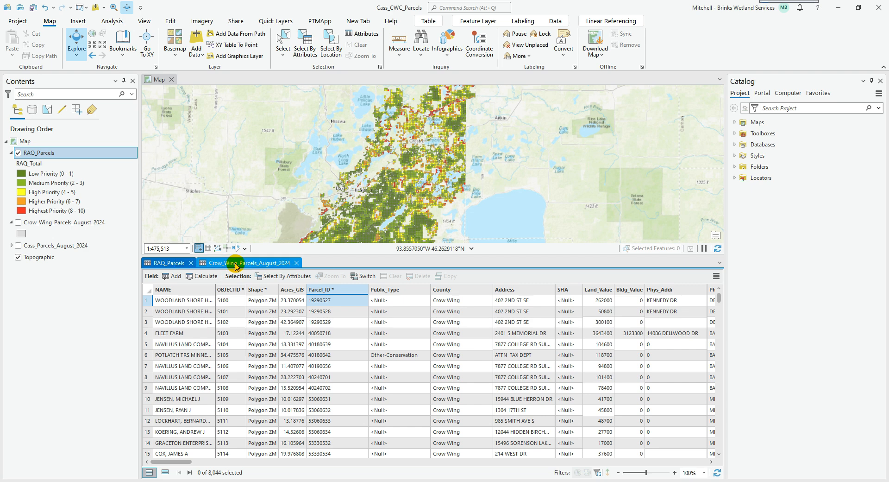
click(296, 263)
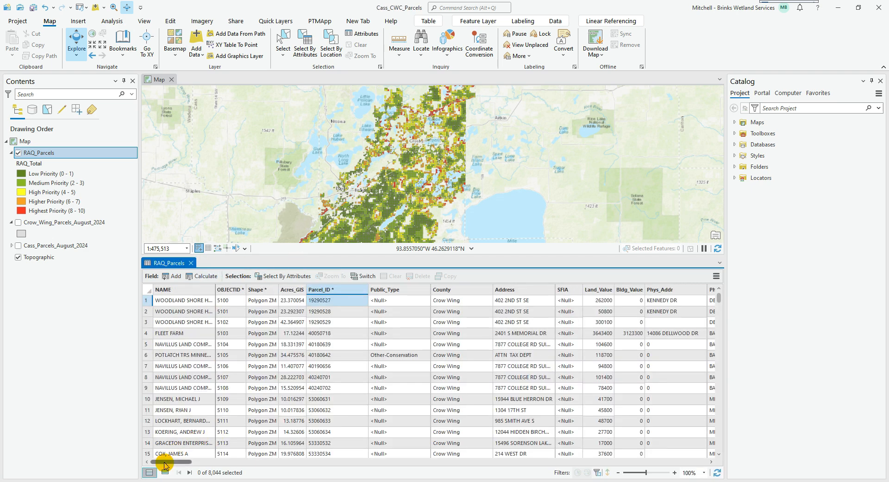
Review the joined county fields in the RAQ_Parcels table, from PIN through ParcelCounty, Name and Address
drag(165, 462, 147, 462)
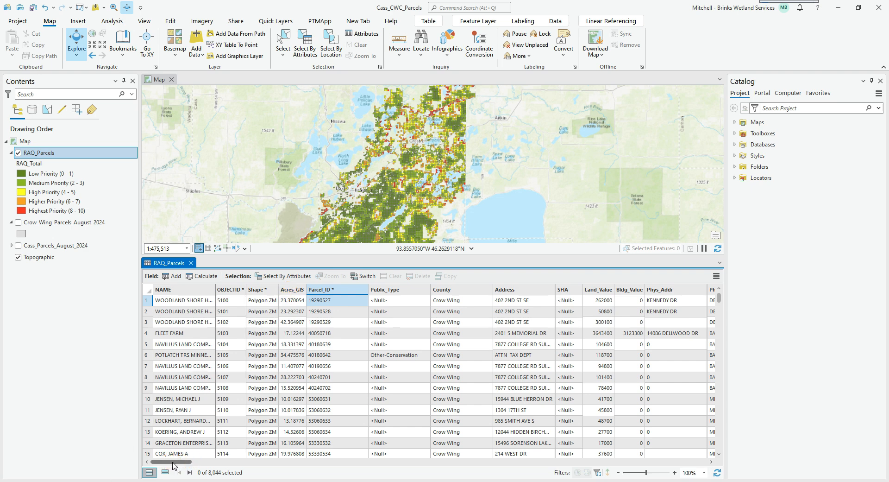
drag(172, 463, 310, 459)
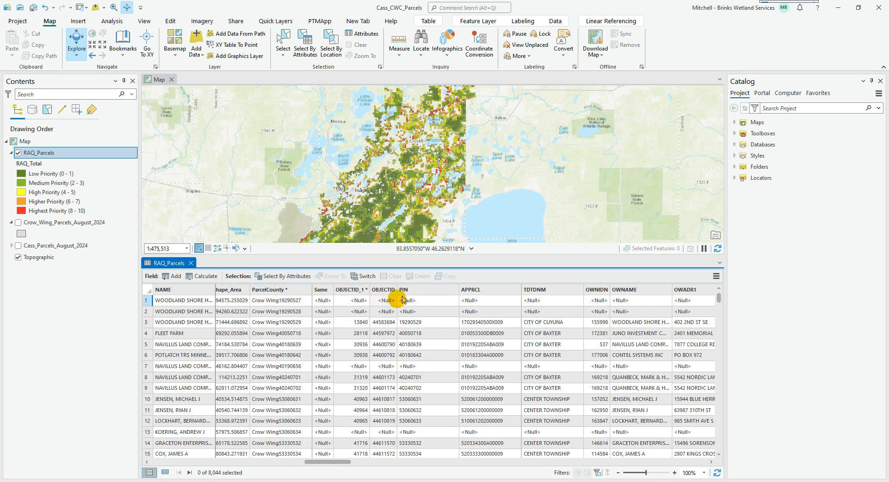
drag(330, 462, 599, 473)
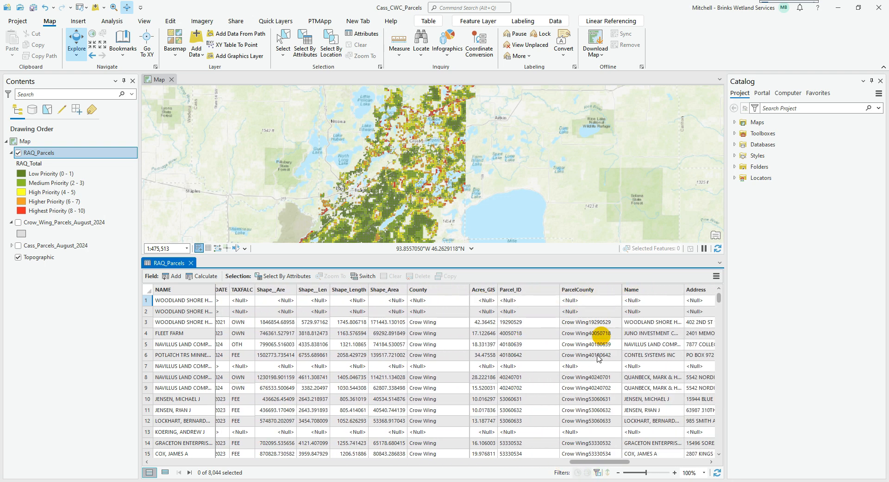
drag(592, 461, 607, 462)
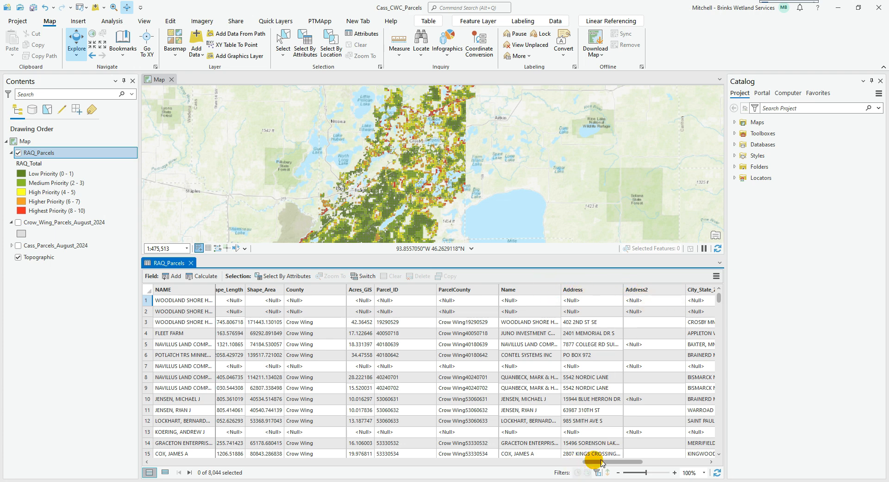
drag(600, 463, 607, 461)
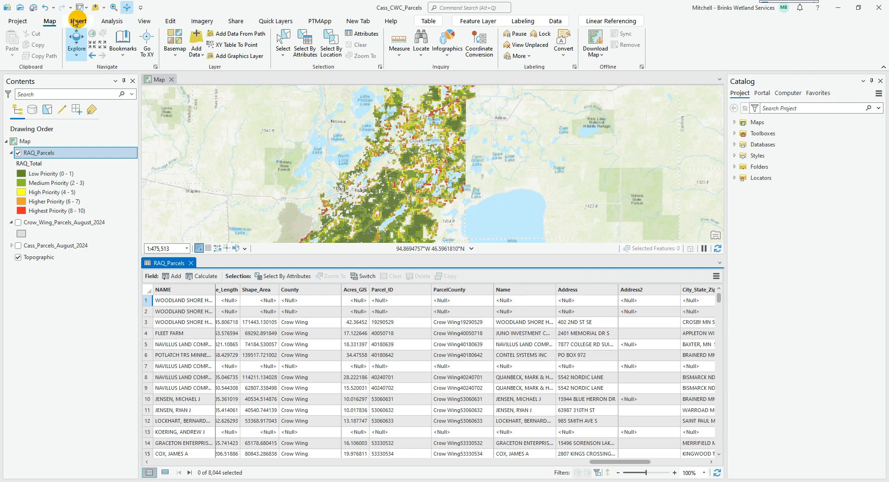
Select the RAQ_Parcels records by attributes where NAME is not equal to the joined Name field
click(304, 37)
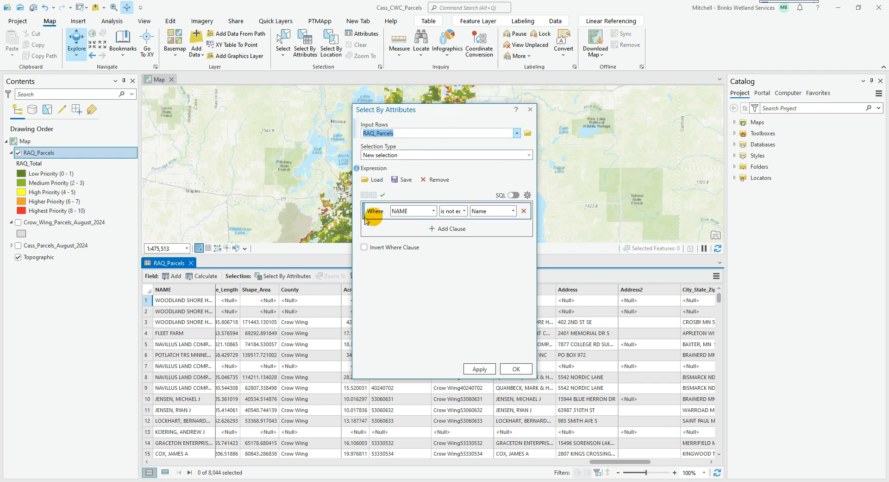
click(434, 211)
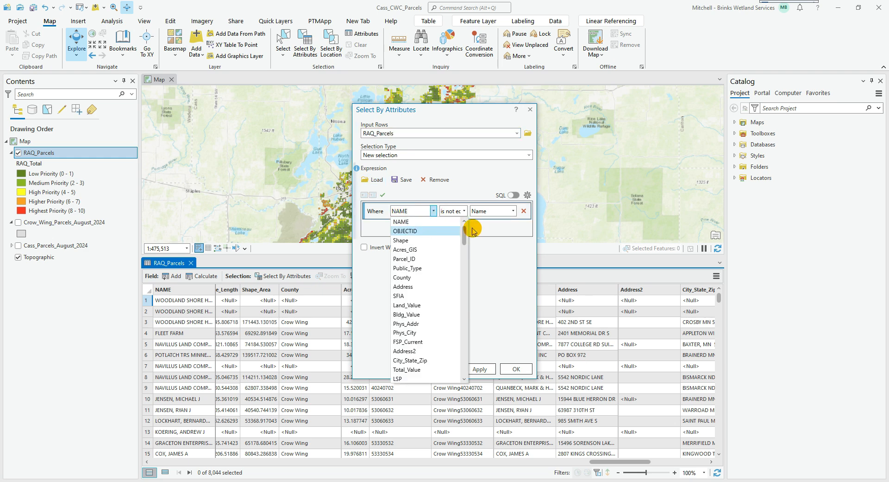
click(456, 222)
click(465, 210)
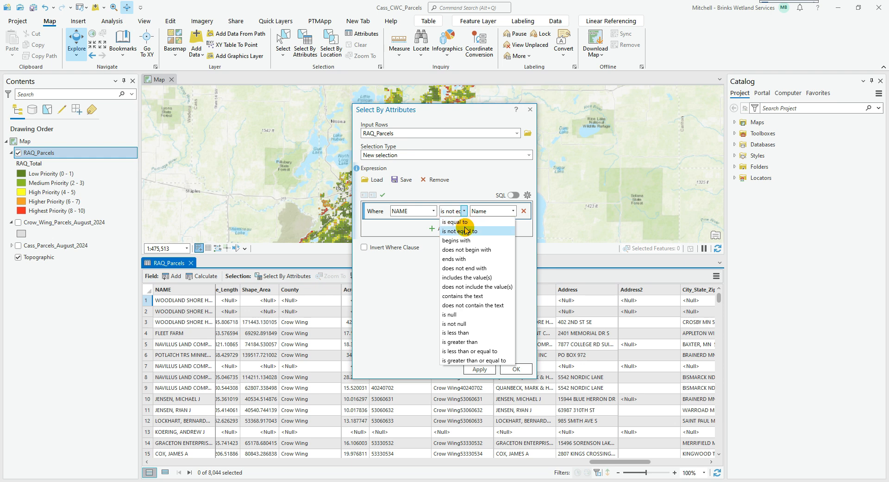
click(463, 230)
click(511, 211)
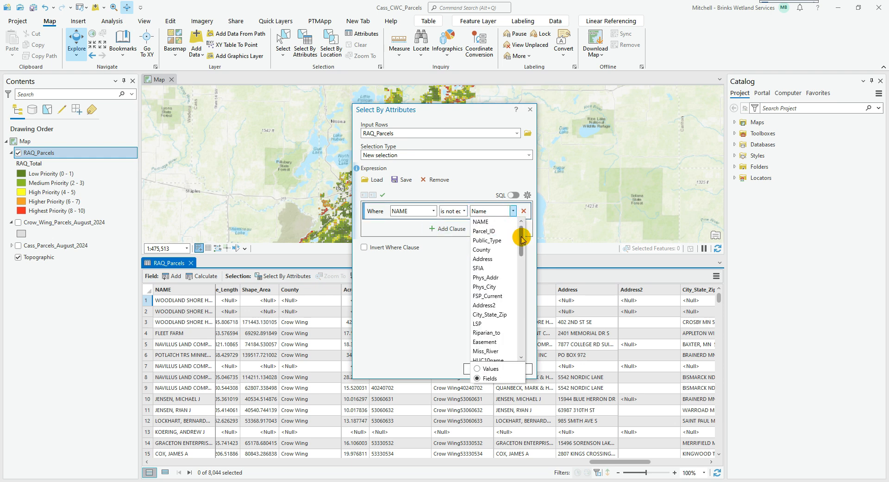
drag(521, 231, 521, 335)
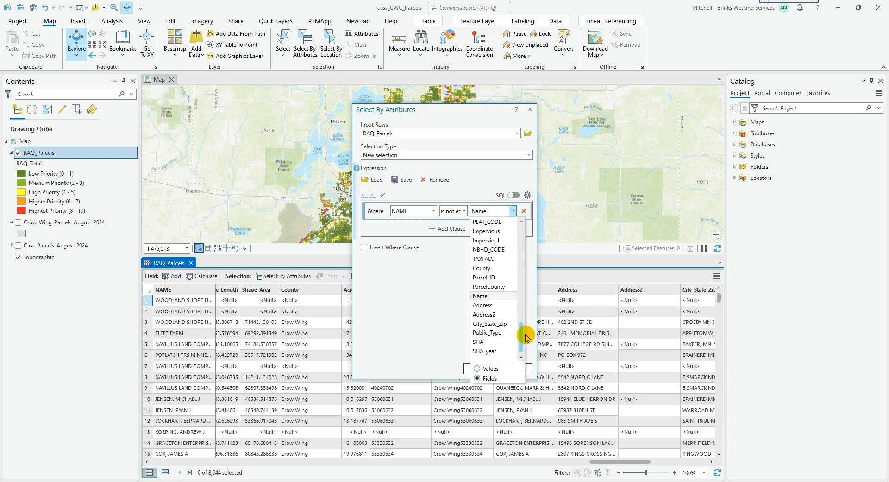
click(502, 297)
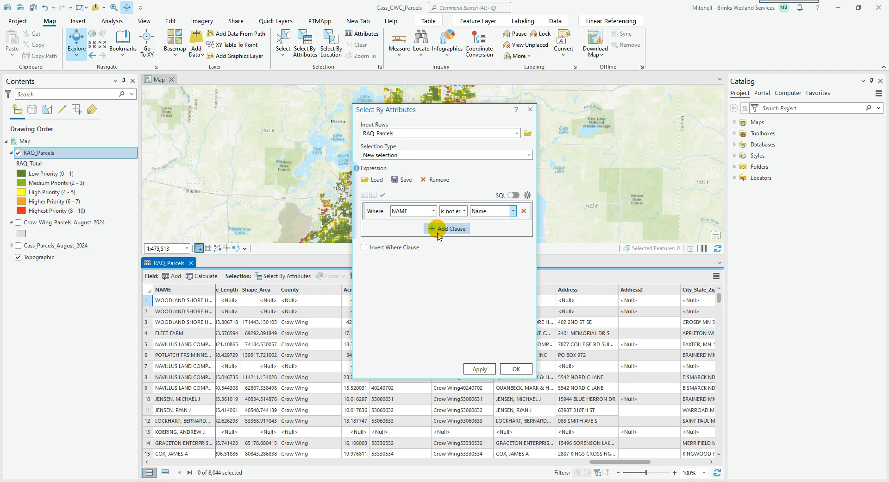
click(513, 369)
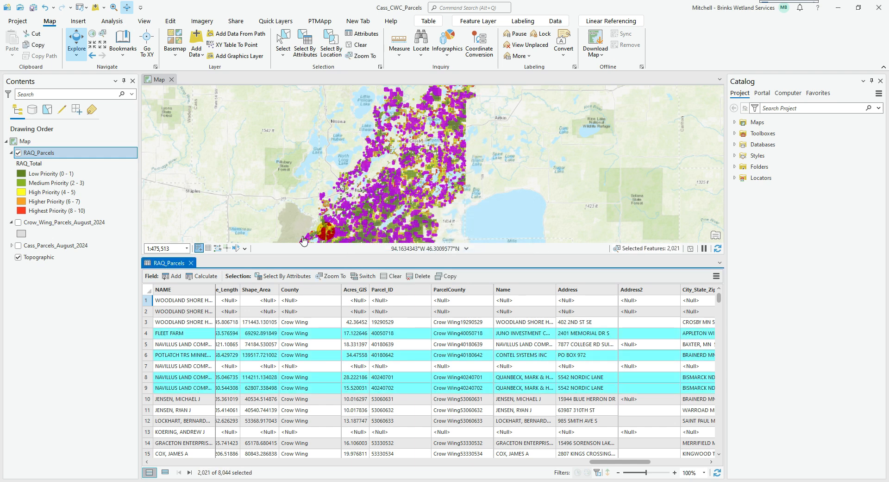
Enlarge the map view and inspect one selected parcel's attributes, comparing its original NAME with the joined OWNAME and Name fields
drag(232, 255, 232, 323)
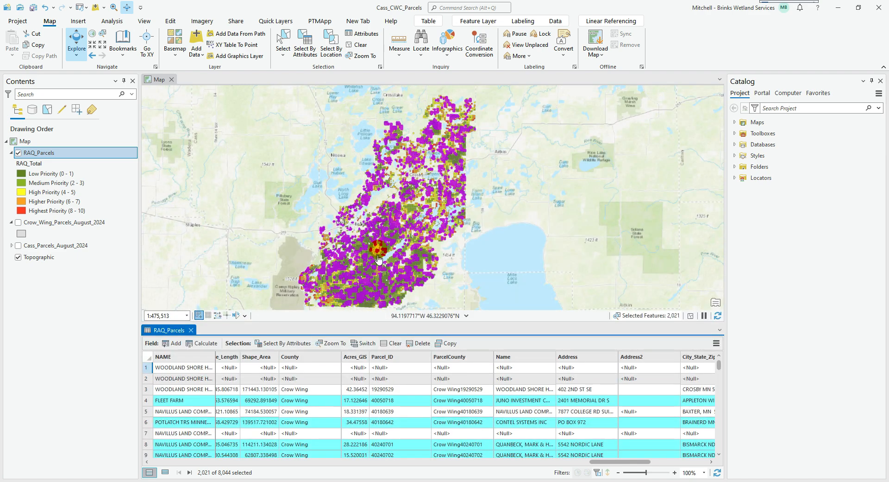
scroll(383, 241, up, 5)
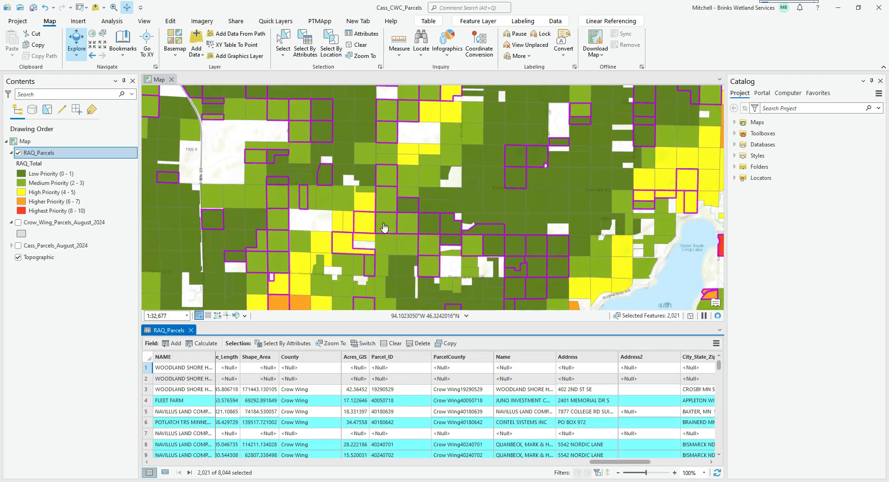
click(383, 227)
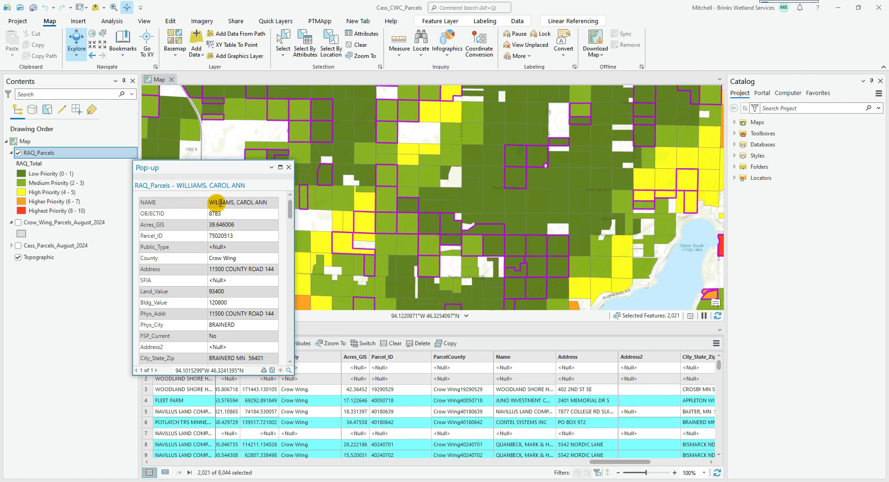
drag(289, 207, 291, 262)
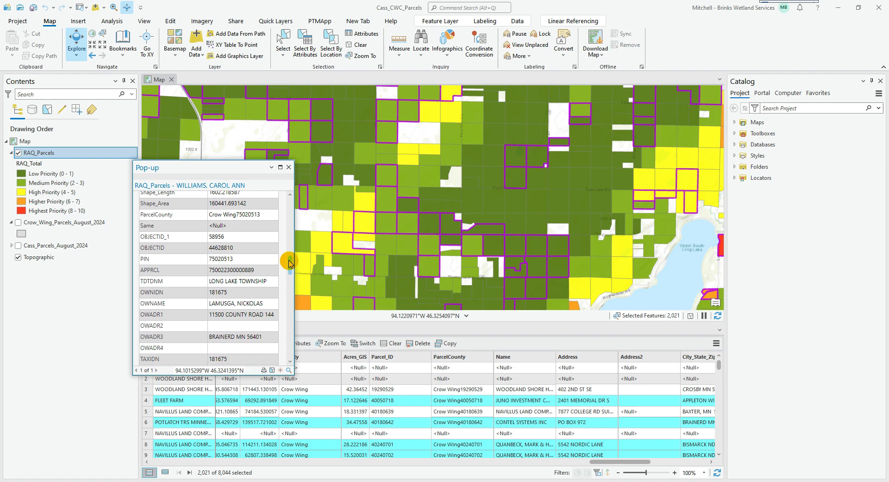
drag(289, 262, 284, 337)
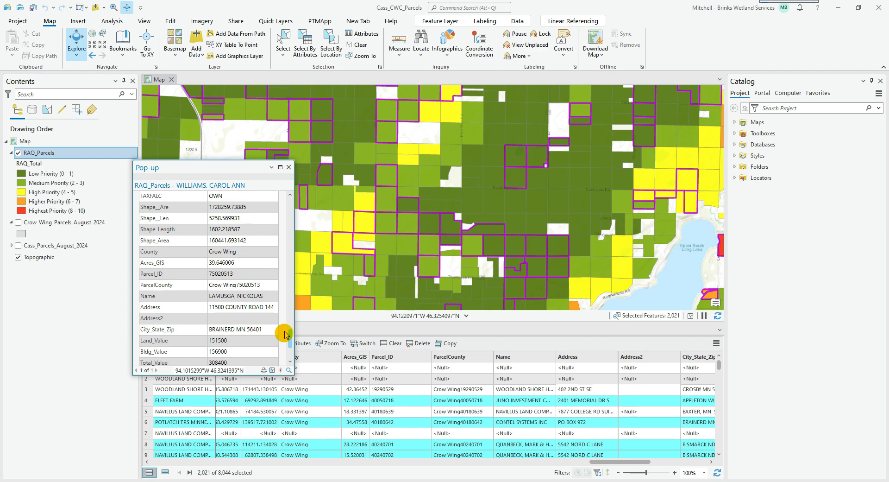
drag(285, 334, 288, 206)
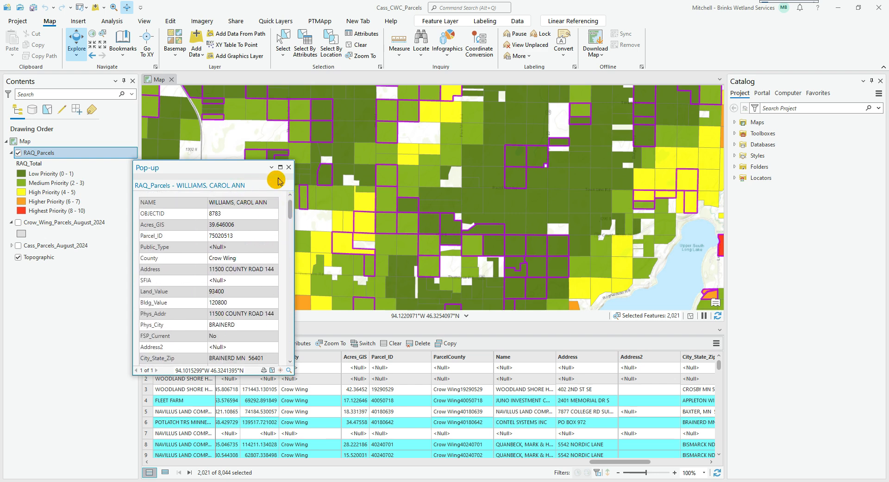
click(289, 167)
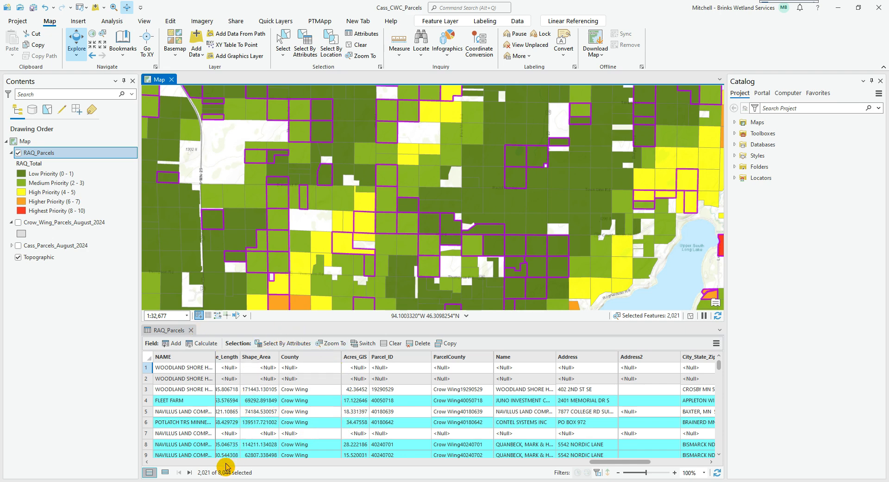
Show only the selected RAQ_Parcels records and compare their NAME values with the joined Name column down the list
click(163, 472)
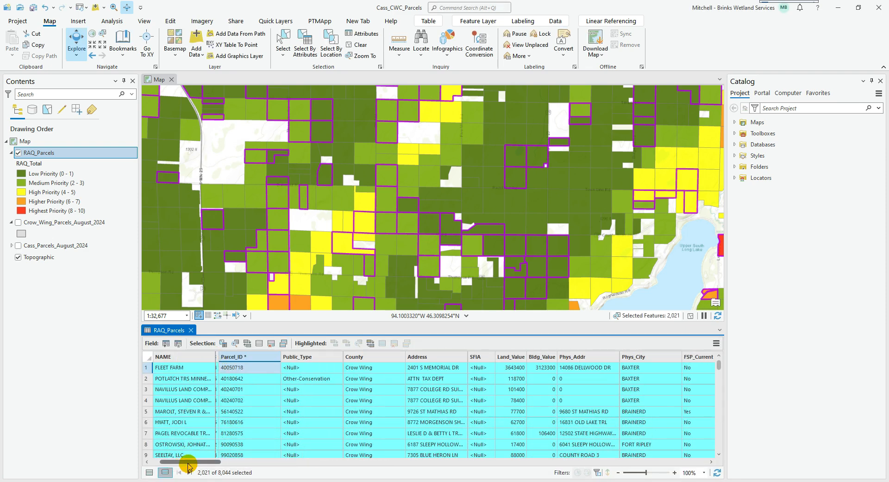
drag(187, 461, 646, 461)
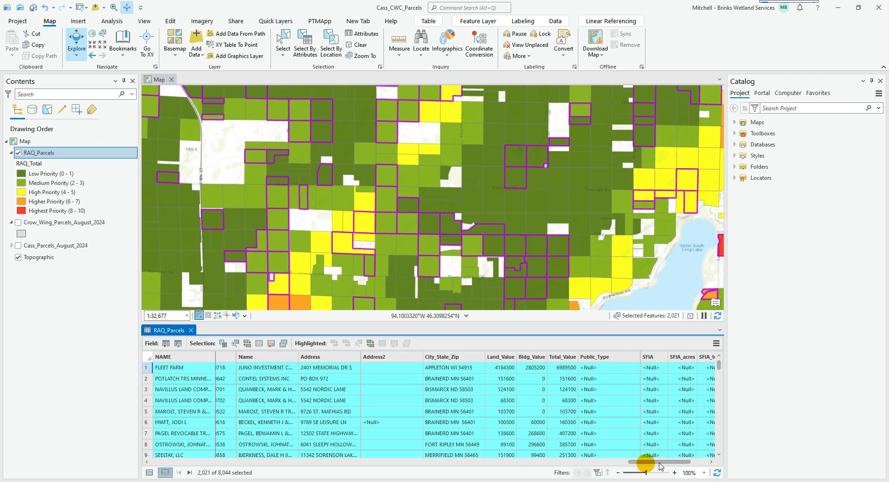
click(718, 454)
click(719, 455)
click(718, 454)
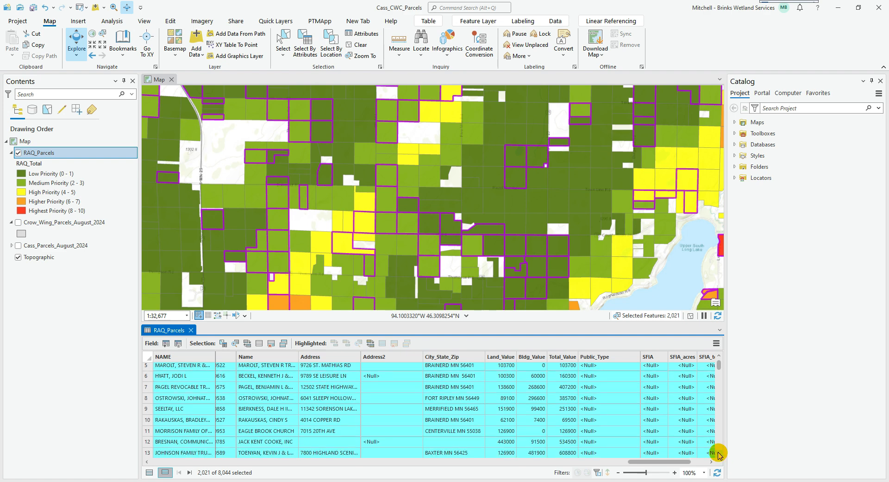
click(719, 454)
click(719, 455)
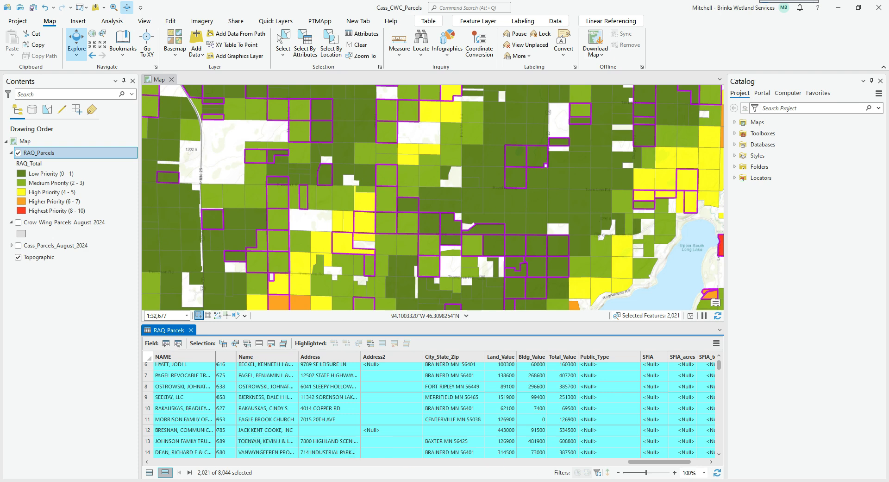
click(719, 454)
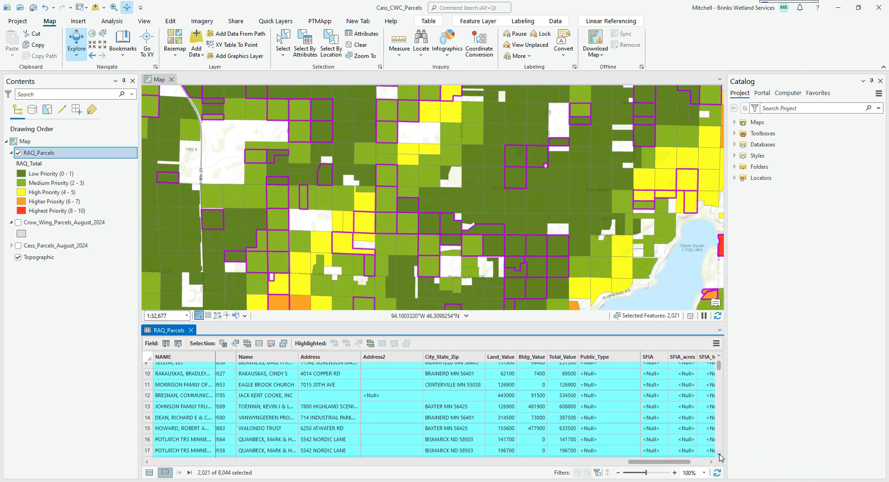
click(720, 455)
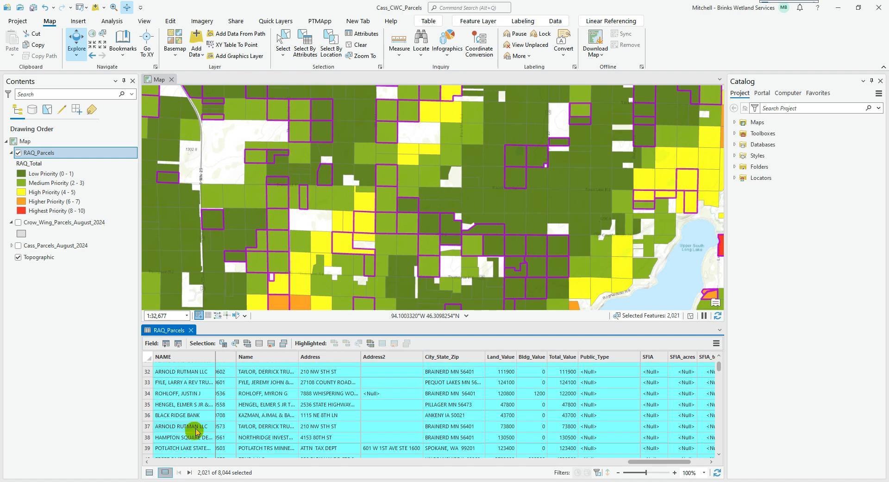
Show all RAQ_Parcels records again and compare NAME with the joined Name column for selected and unselected rows
click(149, 472)
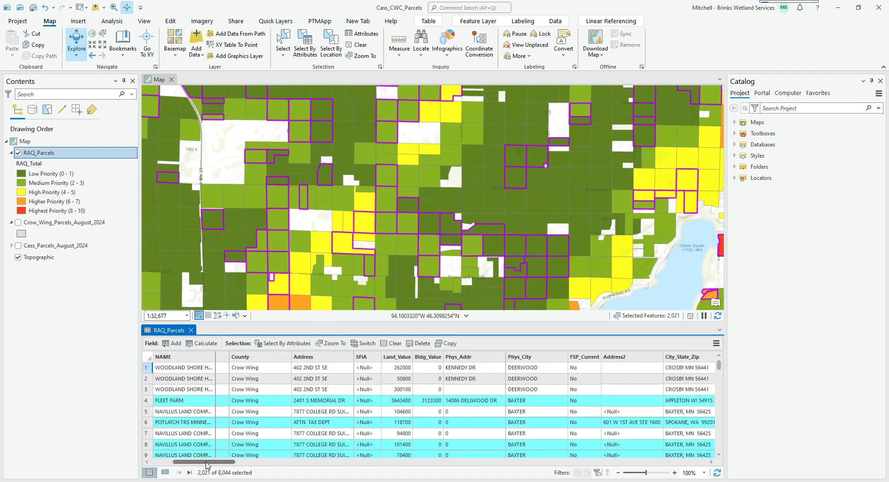
drag(206, 465, 617, 471)
drag(633, 476, 639, 476)
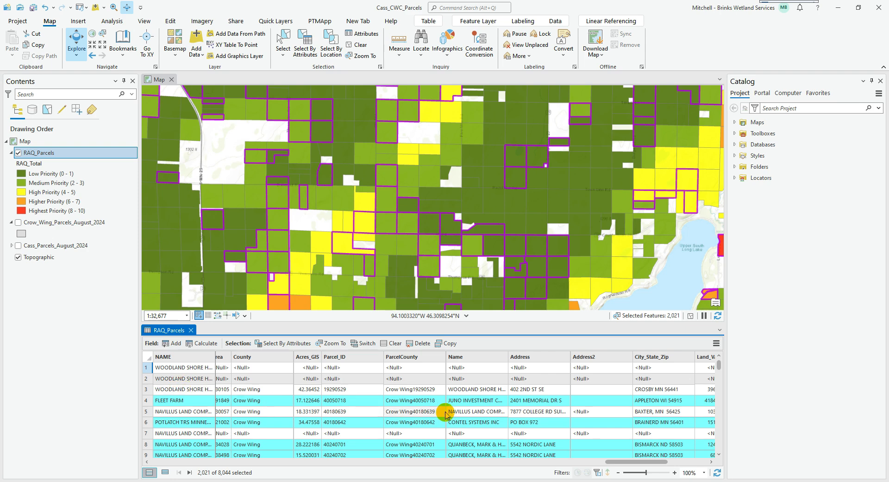
Show only the selected RAQ_Parcels records in the attribute table and return to its first fields
scroll(464, 407, down, 5)
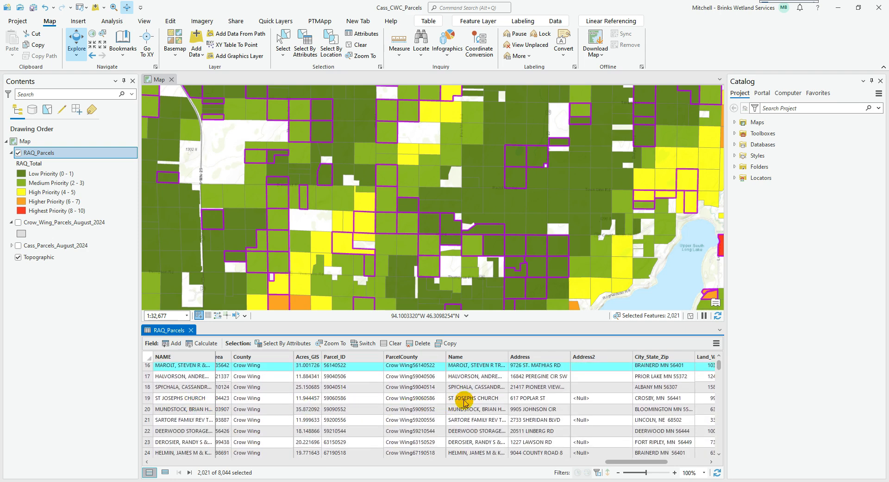
click(165, 472)
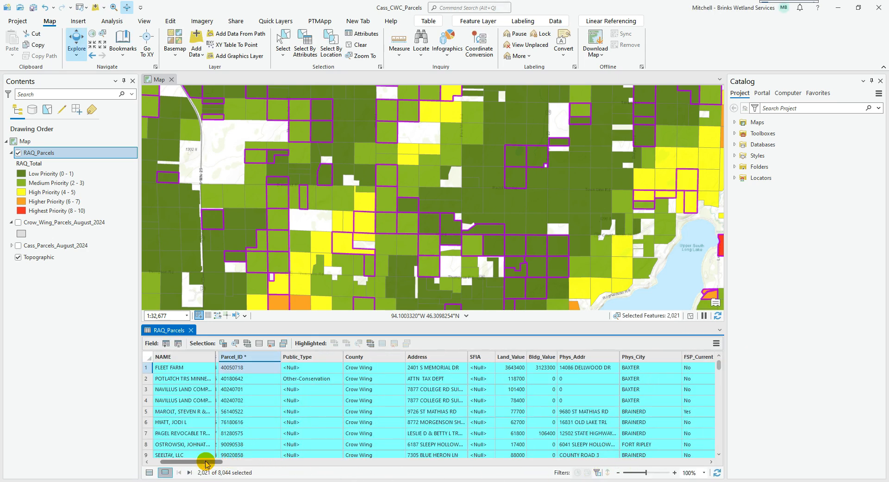
drag(199, 462, 182, 462)
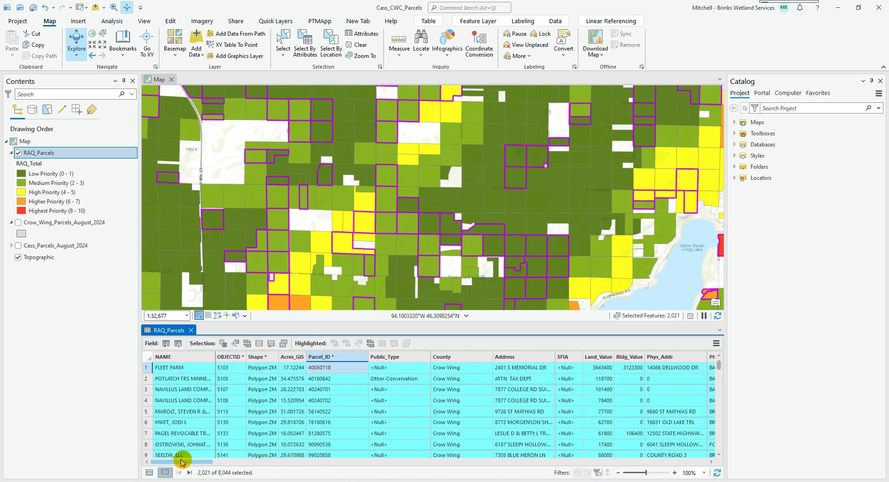
Calculate the NAME field of the selected RAQ_Parcels records with the expression !Crow_Wing_Parcels_August_2024.Name!
right_click(202, 360)
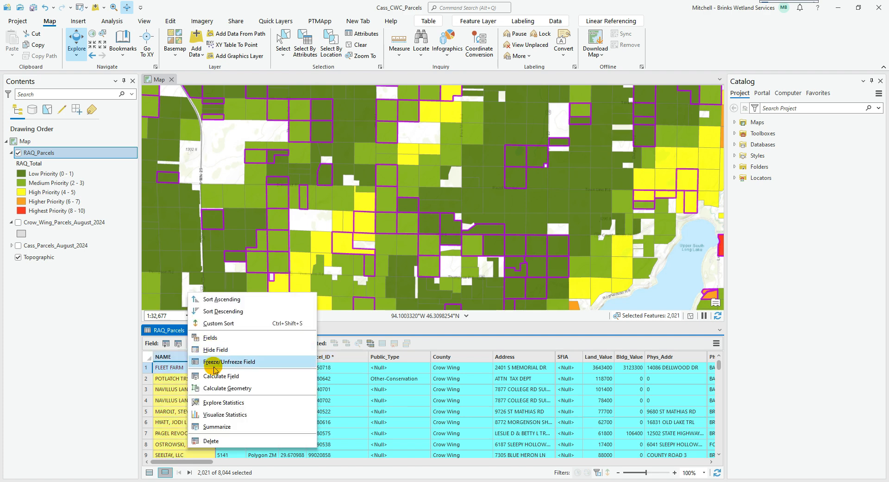
click(215, 375)
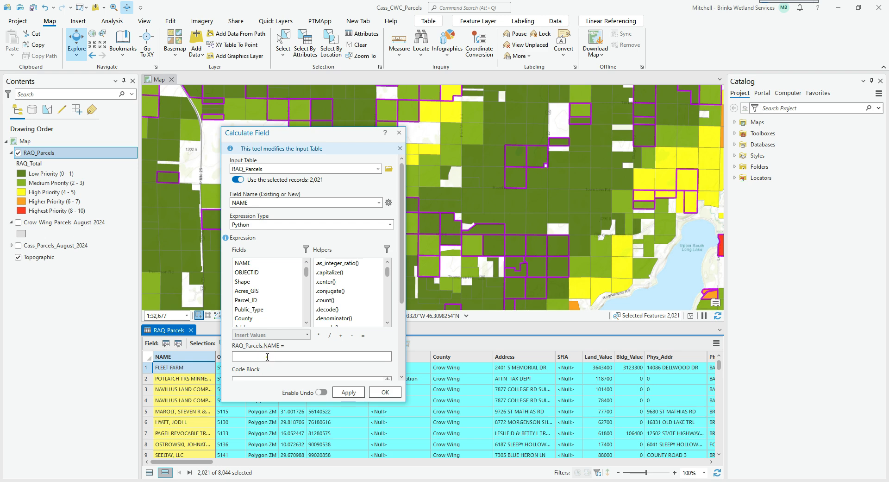
drag(306, 274, 309, 316)
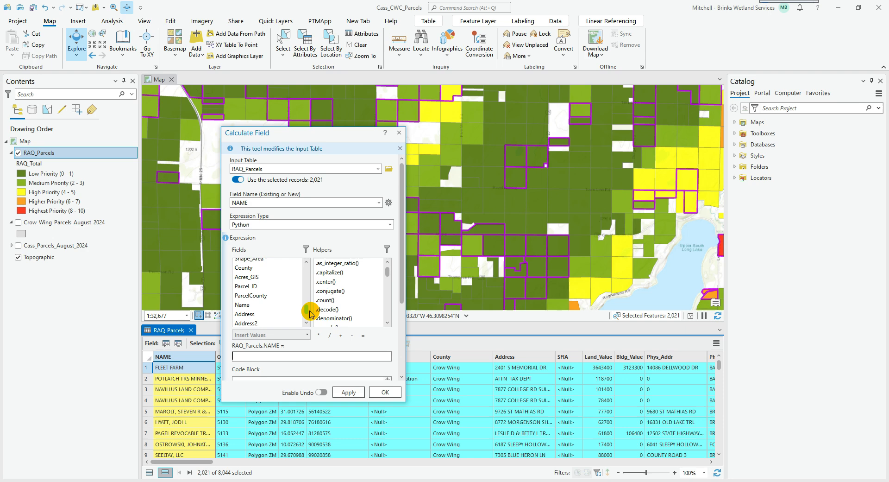
double_click(262, 305)
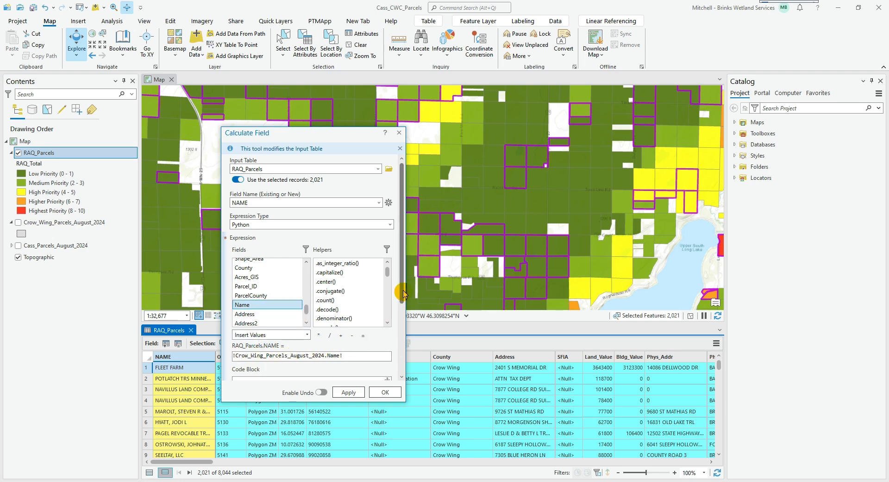
drag(401, 296, 401, 318)
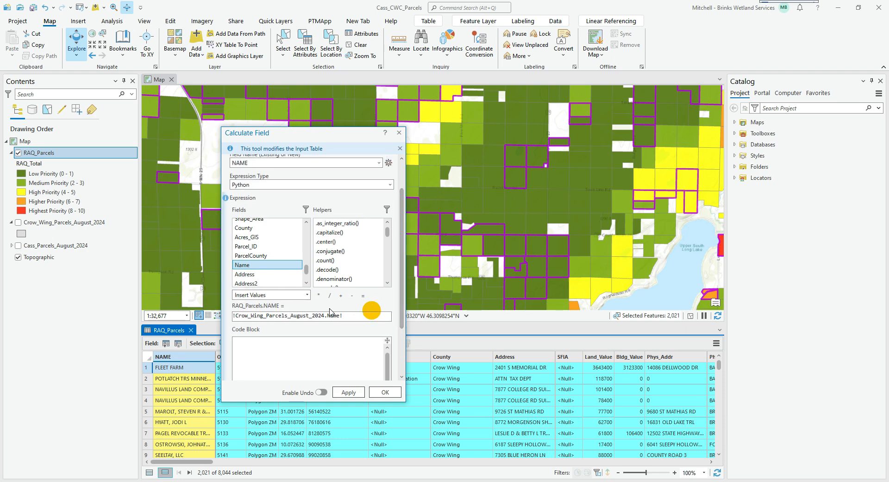
click(386, 392)
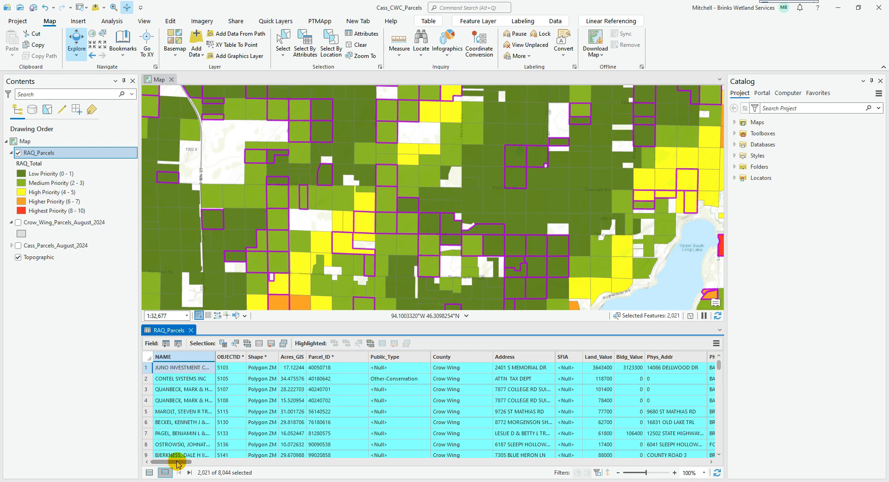
Calculate the Address field of the selected RAQ_Parcels records with the expression !Crow_Wing_Parcels_August_2024.Address!
mouse_move(178, 463)
mouse_down()
mouse_move(201, 464)
mouse_move(172, 463)
mouse_up()
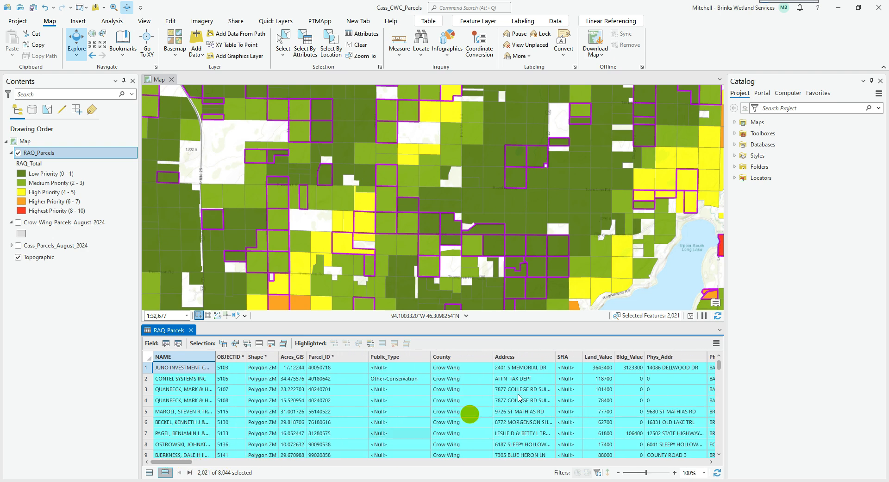
click(528, 357)
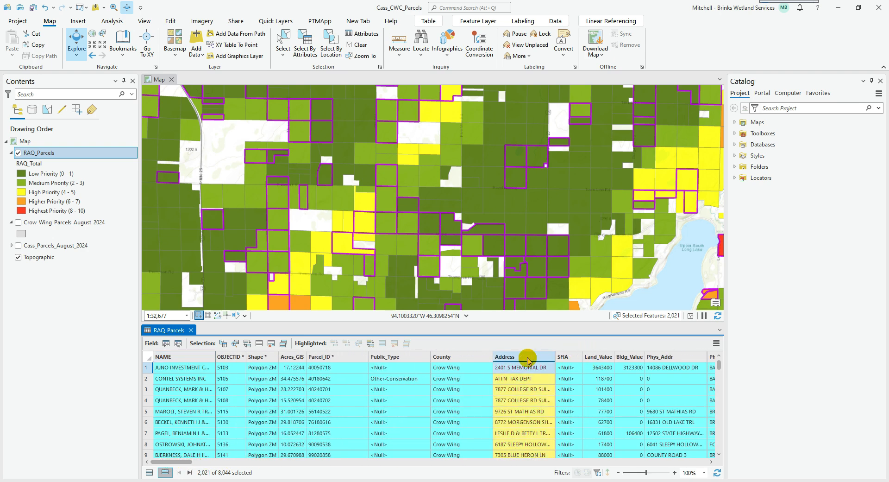
right_click(528, 360)
click(596, 363)
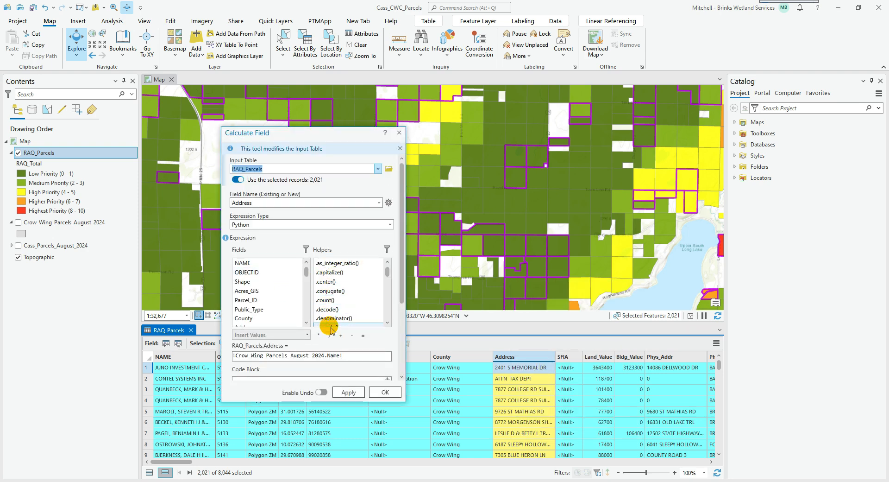
click(337, 355)
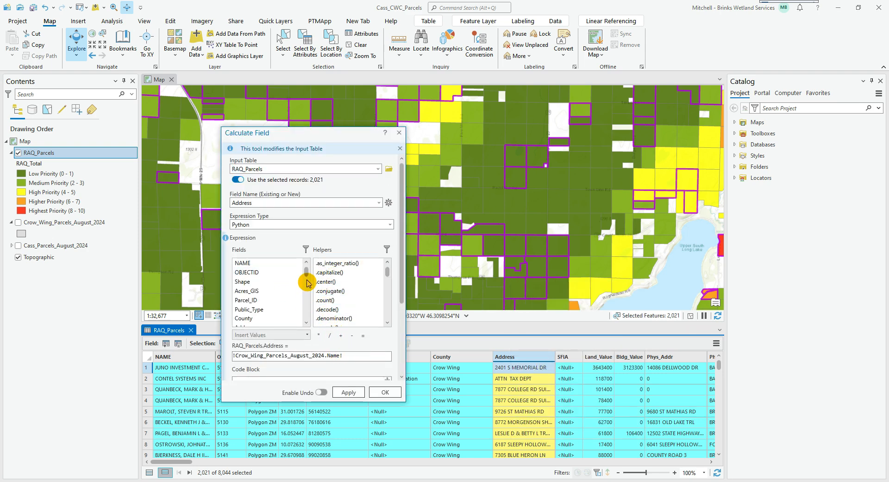
drag(307, 273, 301, 316)
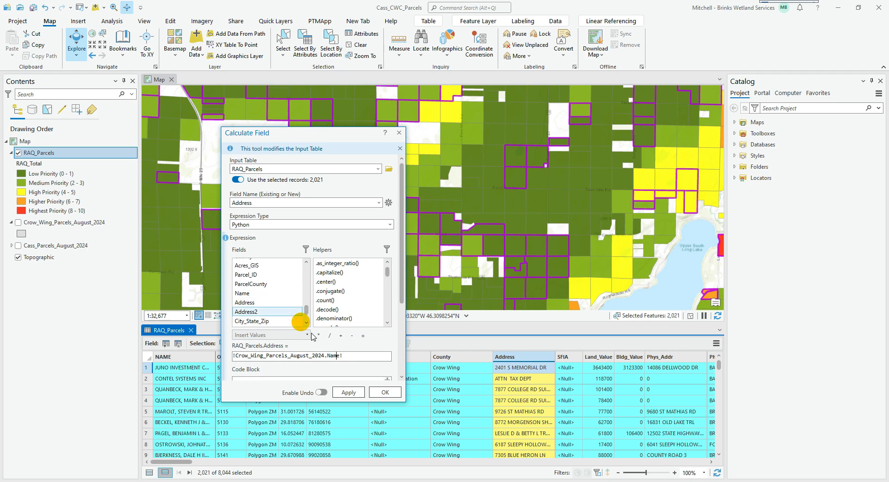
triple_click(353, 359)
double_click(277, 301)
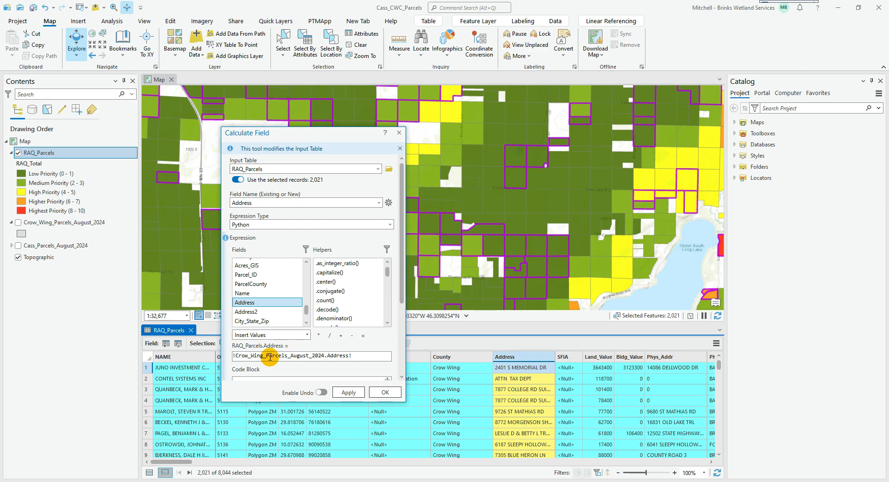
click(396, 396)
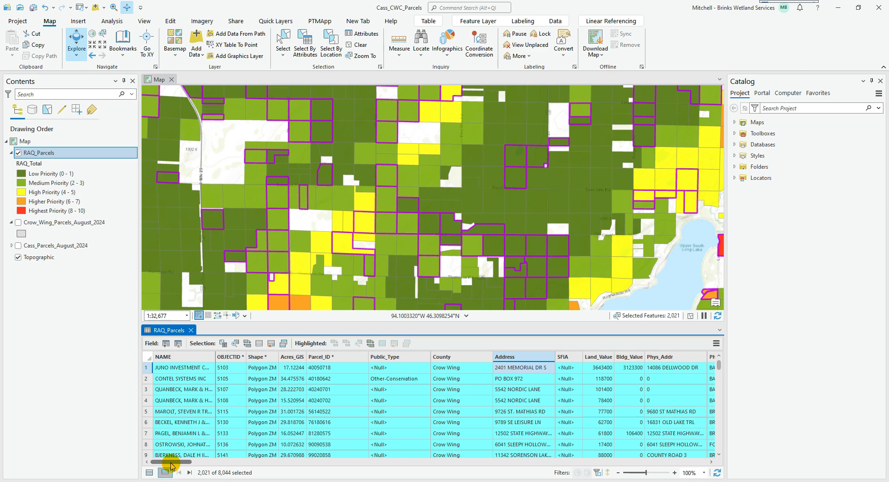
Calculate the Address2 field of the selected RAQ_Parcels records with the expression !Crow_Wing_Parcels_August_2024.Address2!
drag(170, 465, 189, 465)
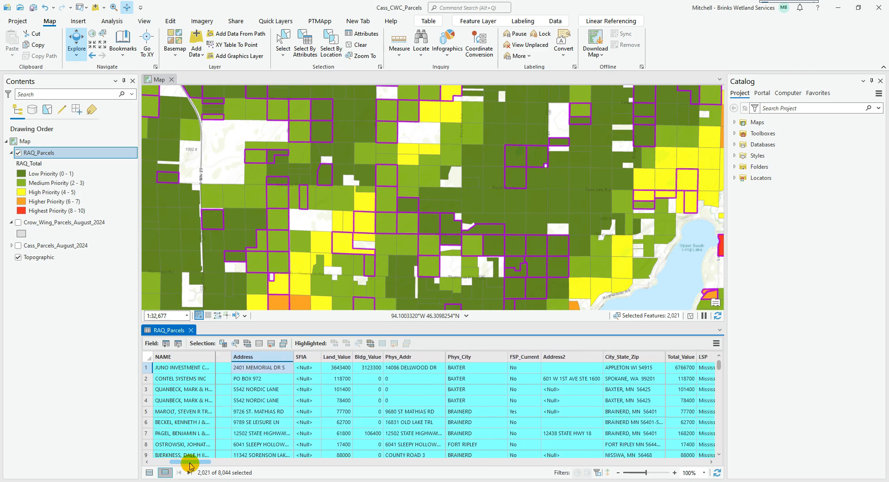
click(565, 358)
right_click(565, 359)
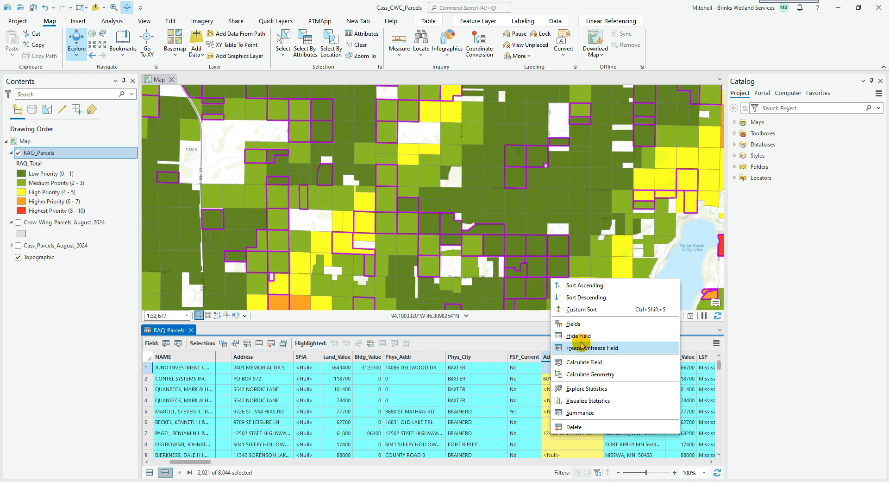
click(581, 359)
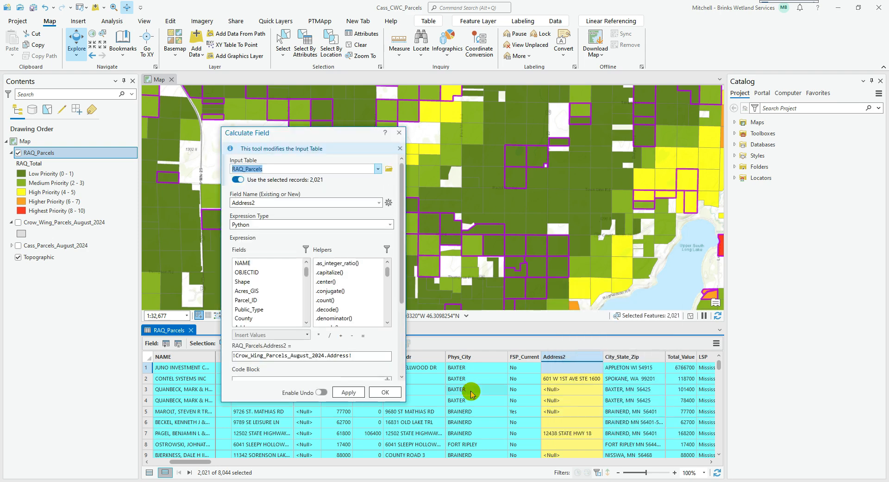
click(350, 355)
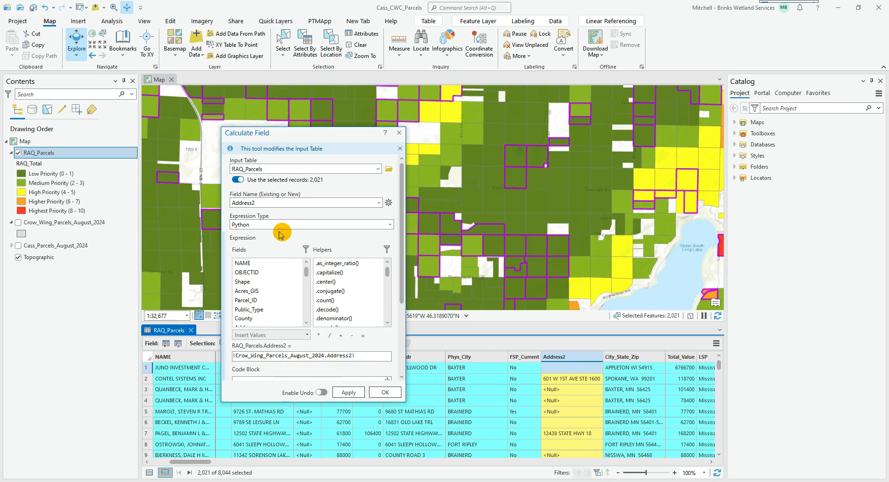
click(386, 393)
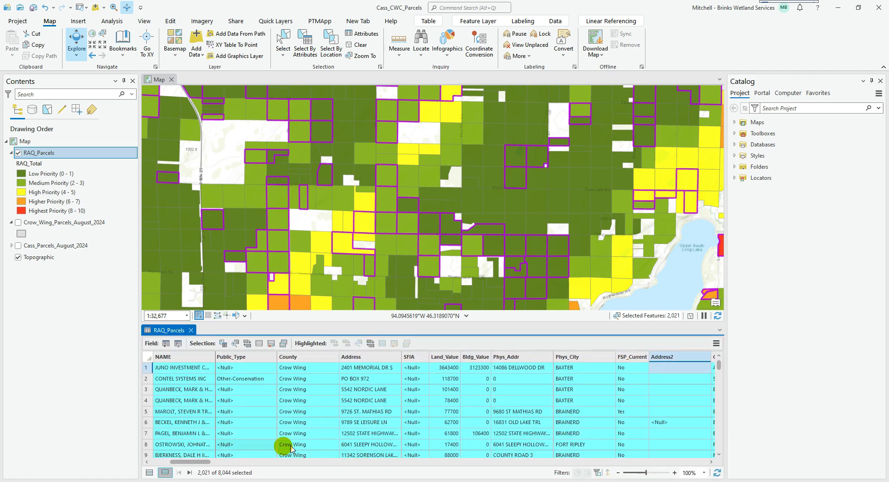
Calculate the City_State_Zip field of the selected RAQ_Parcels records with the expression !Crow_Wing_Parcels_August_2024.City_State_Zip!
drag(198, 462, 223, 472)
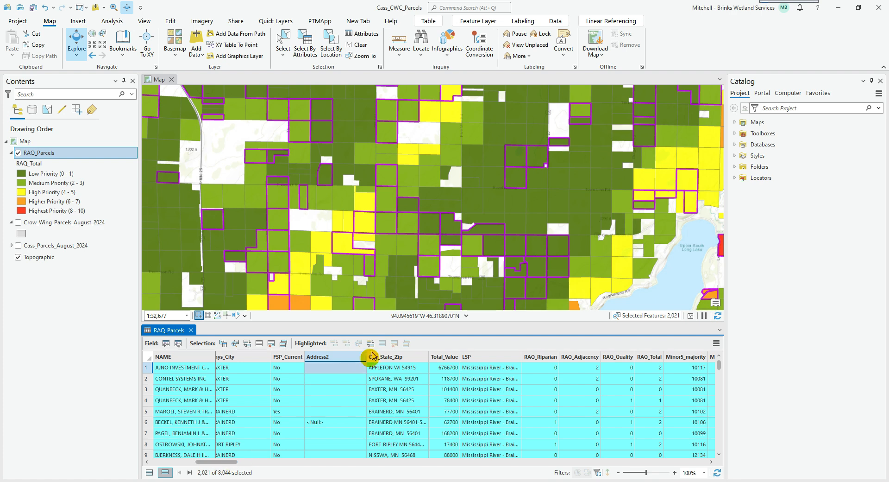
click(398, 356)
right_click(402, 360)
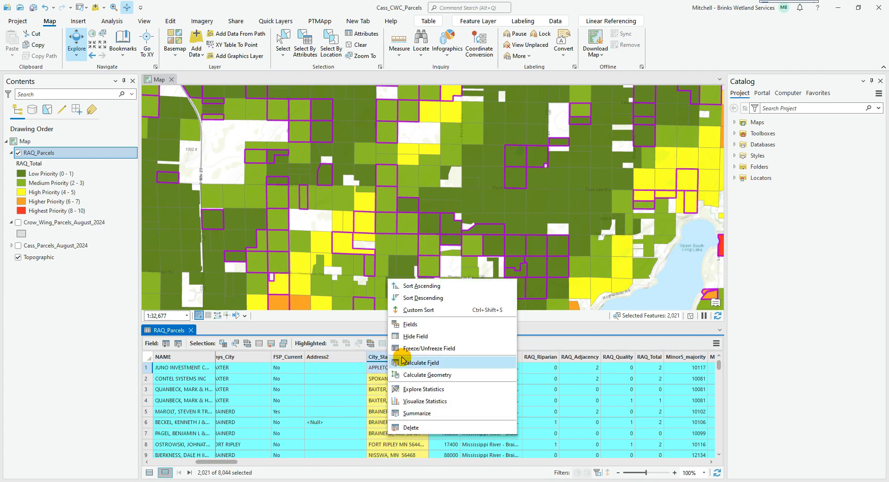
click(437, 362)
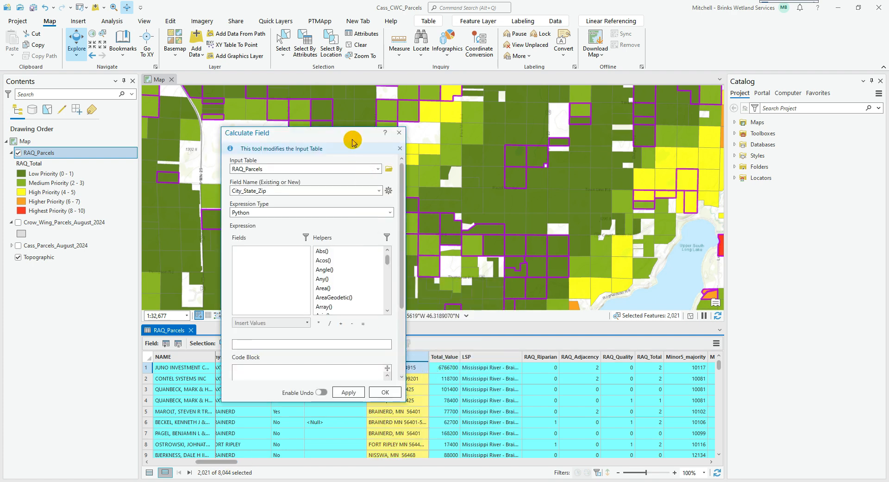
drag(351, 133, 296, 148)
drag(308, 364, 35, 376)
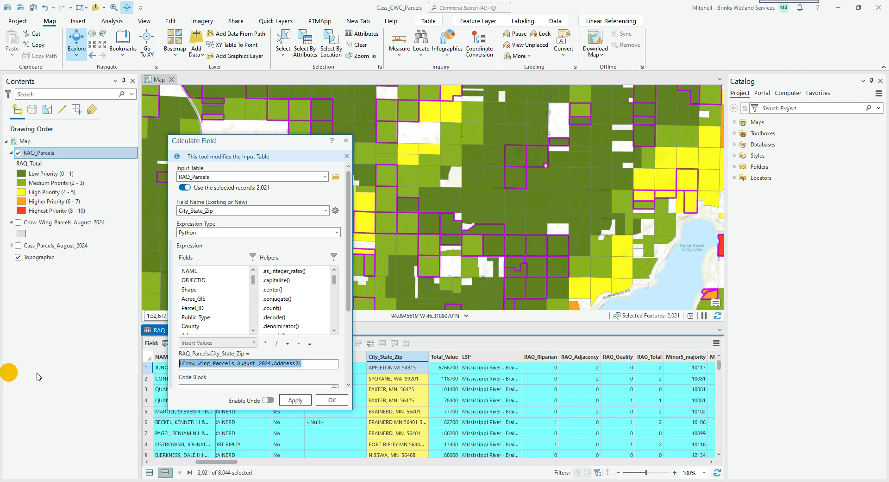
key(BackSpace)
drag(334, 276, 334, 314)
drag(250, 279, 251, 324)
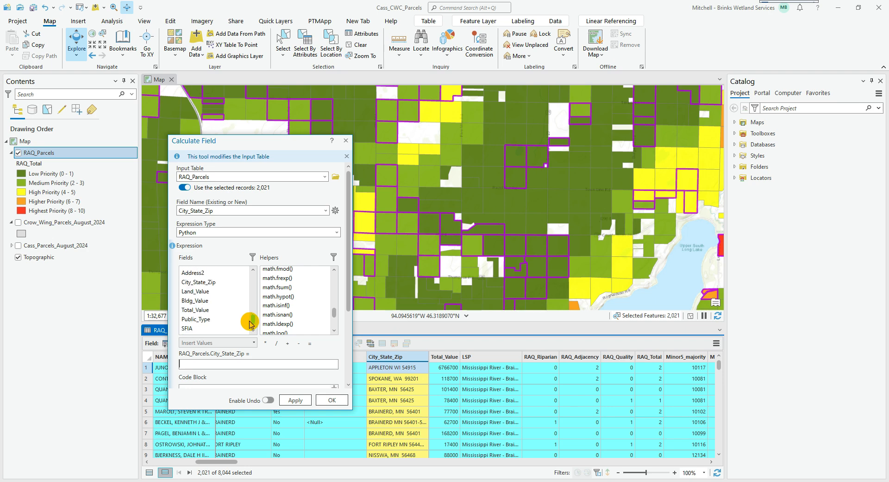
double_click(198, 282)
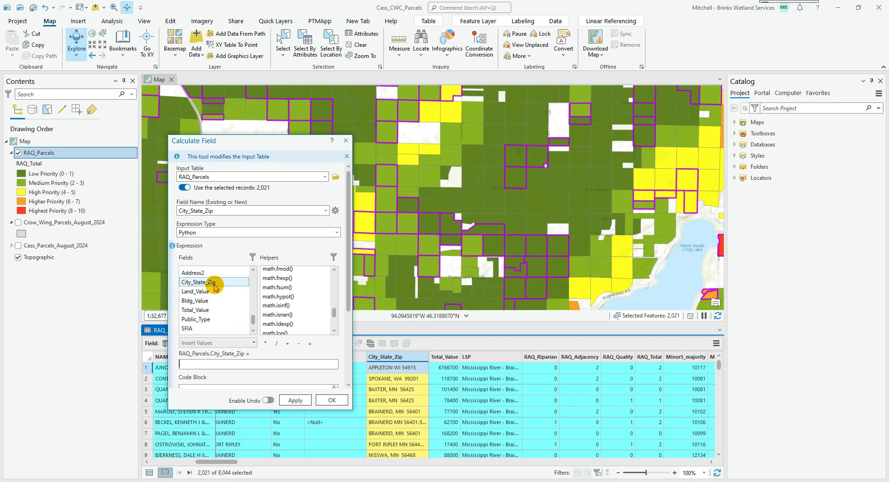
click(332, 399)
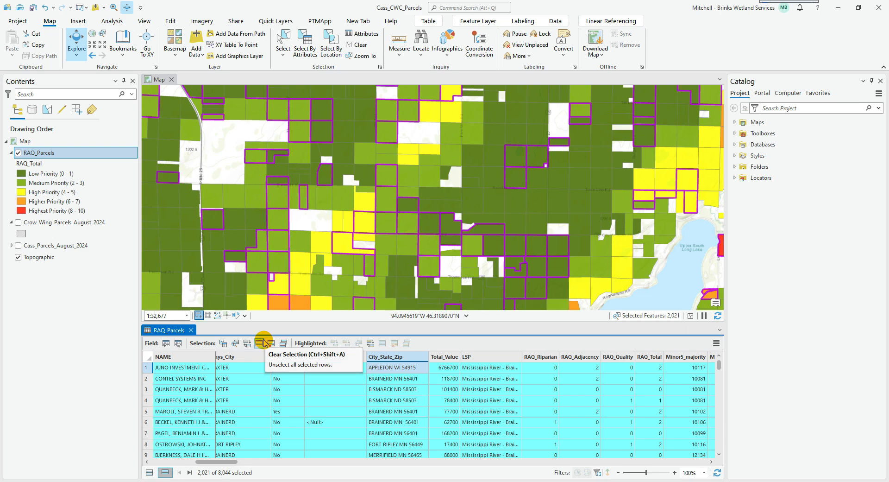
Calculate the Land_Value field of the selected RAQ_Parcels records with the expression !Crow_Wing_Parcels_August_2024.Land_Value!
drag(221, 461, 197, 461)
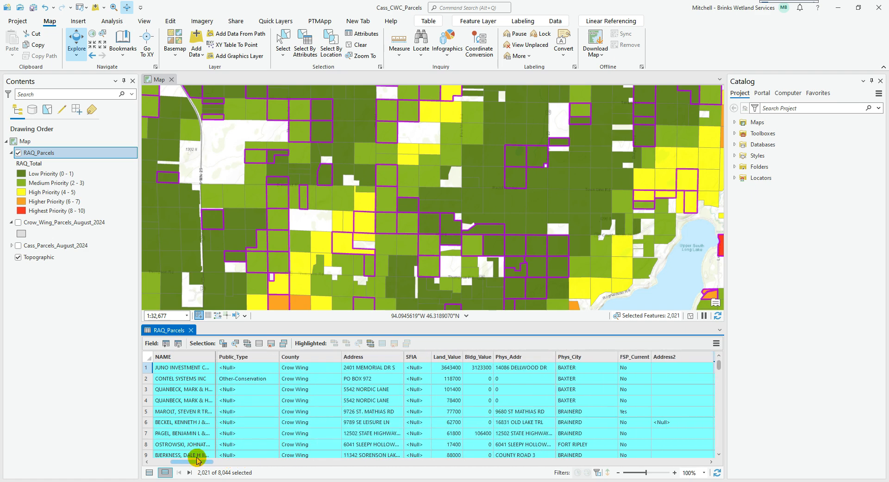
click(447, 357)
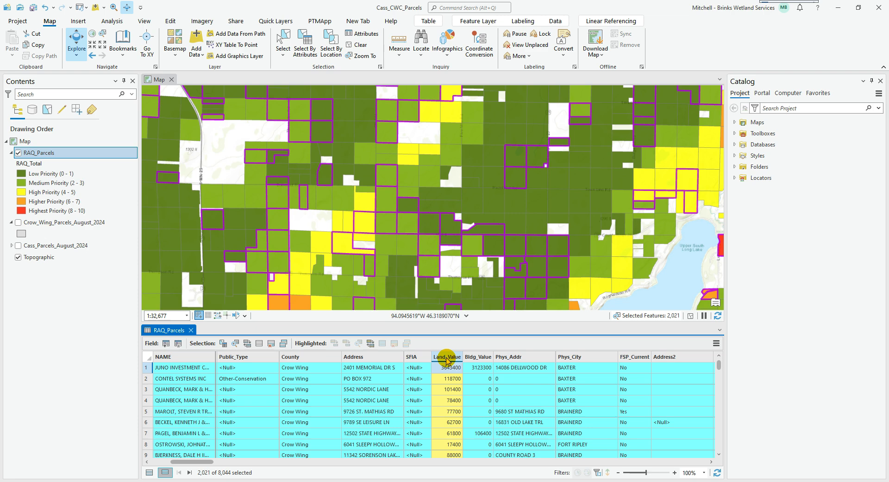
right_click(446, 360)
click(461, 362)
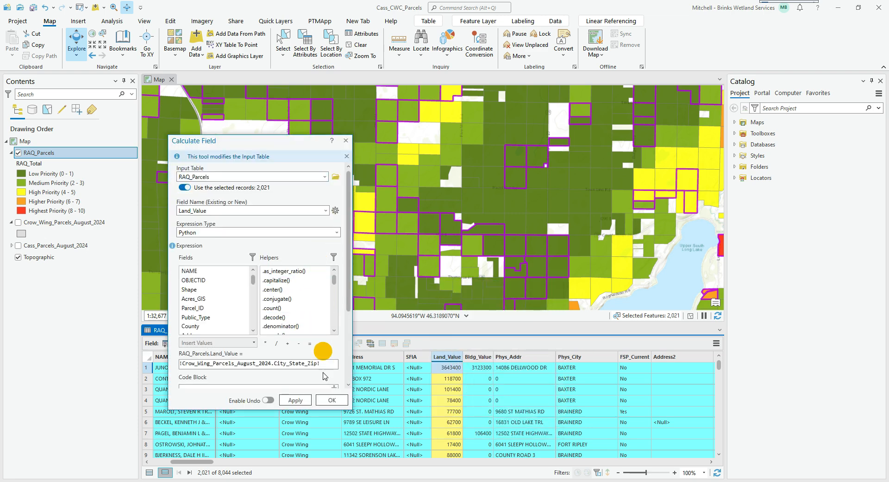
triple_click(320, 362)
key(Delete)
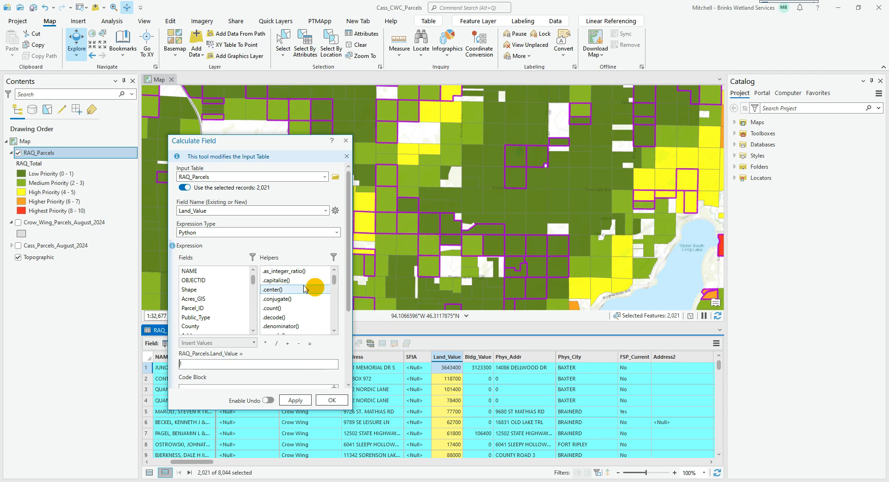
scroll(252, 284, down, 5)
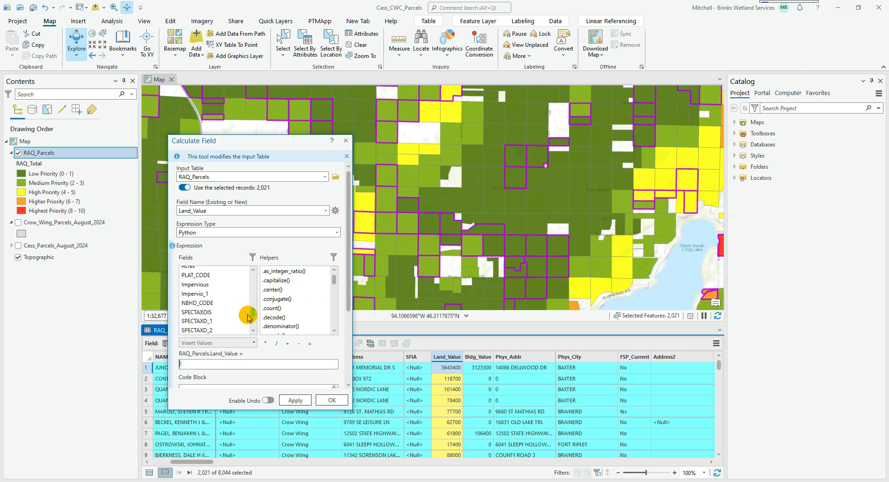
scroll(248, 318, down, 10)
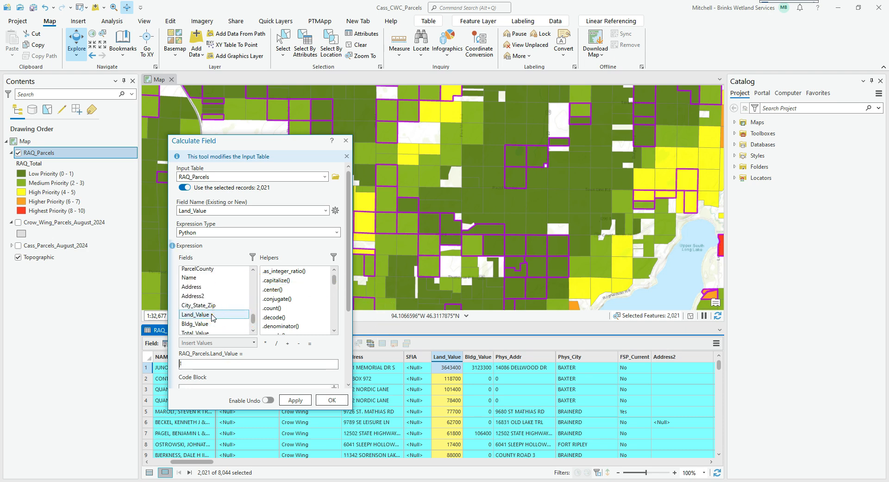
double_click(212, 317)
click(324, 367)
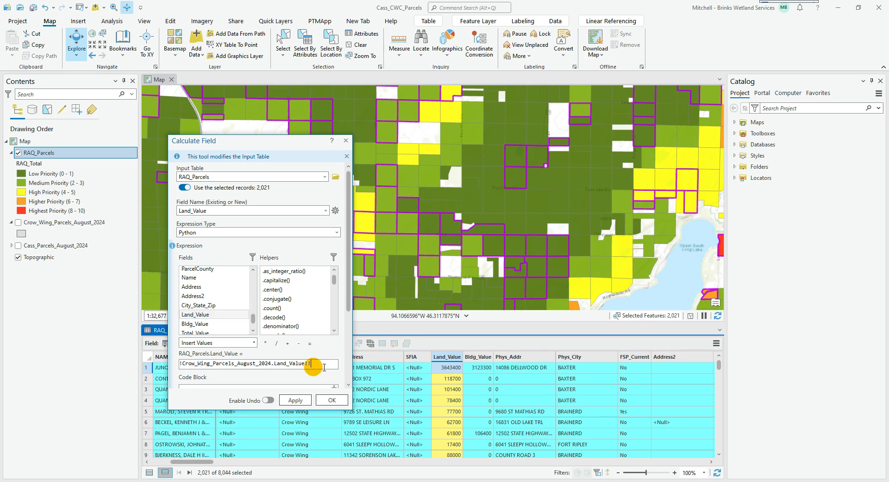
click(332, 400)
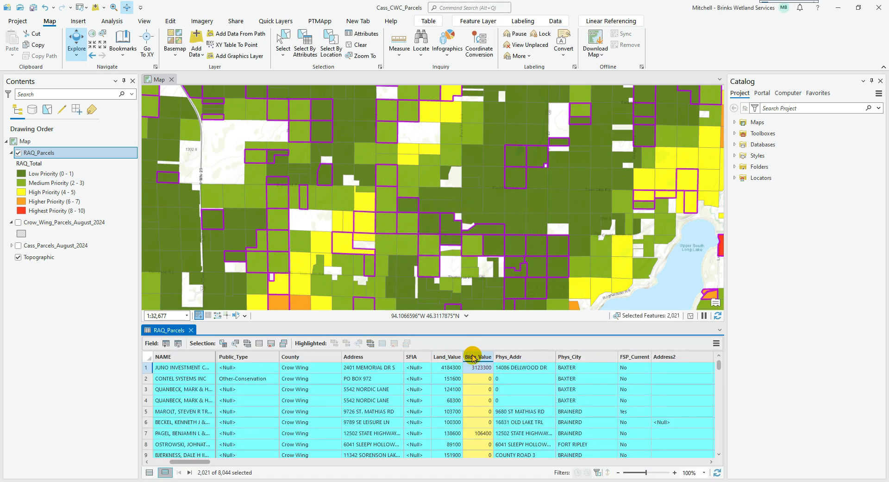
Clear the record selection in the RAQ_Parcels table and show all of its records
right_click(473, 357)
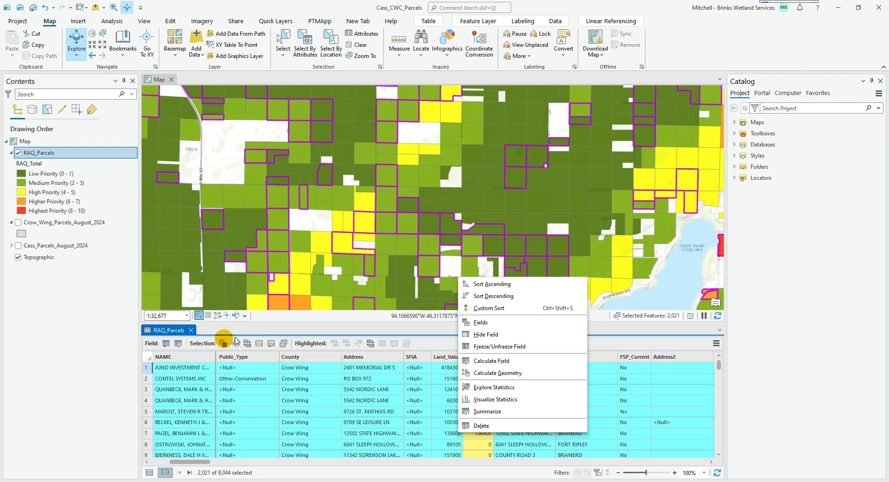
click(253, 334)
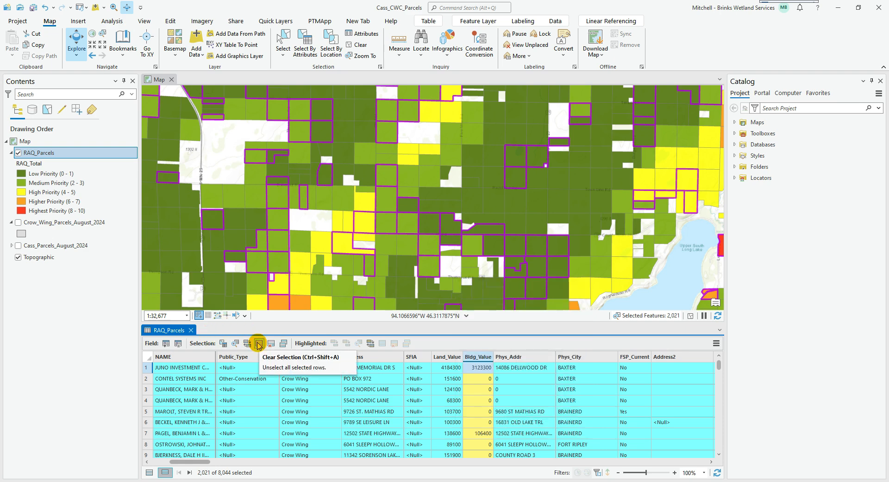
click(259, 344)
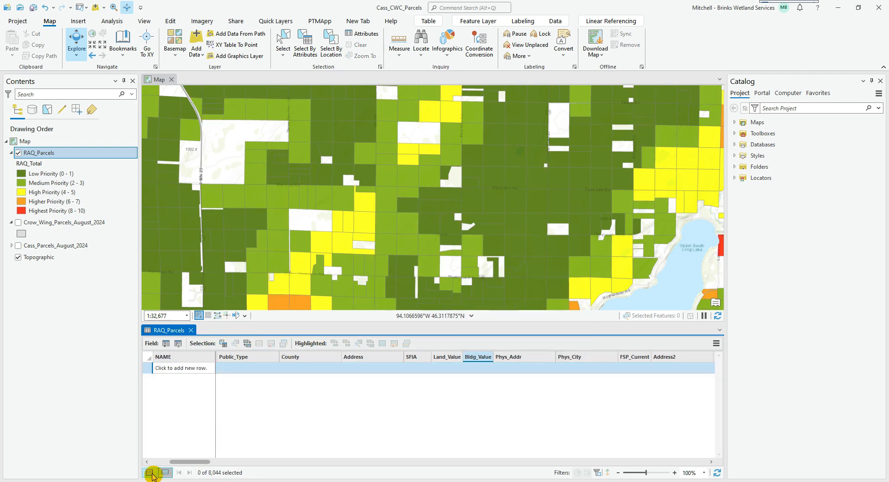
click(149, 472)
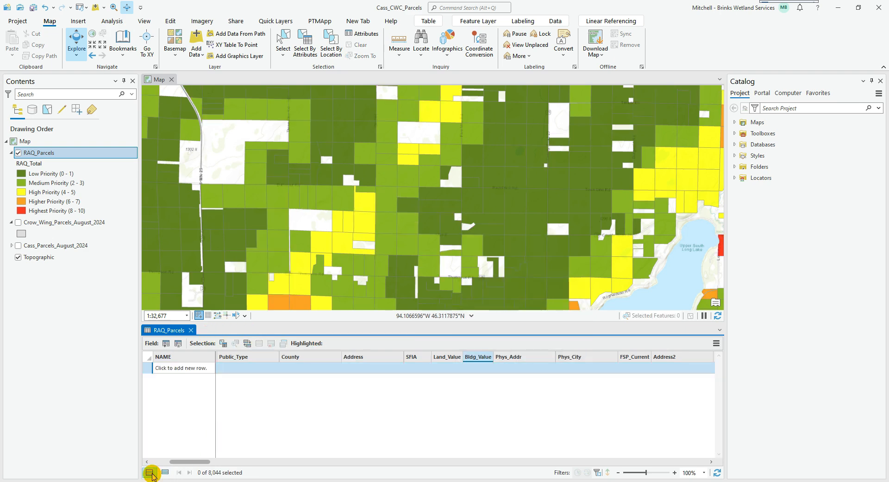
Calculate Land_Value for all RAQ_Parcels records with the expression !Crow_Wing_Parcels_August_2024.Land_Value!
click(446, 357)
right_click(446, 357)
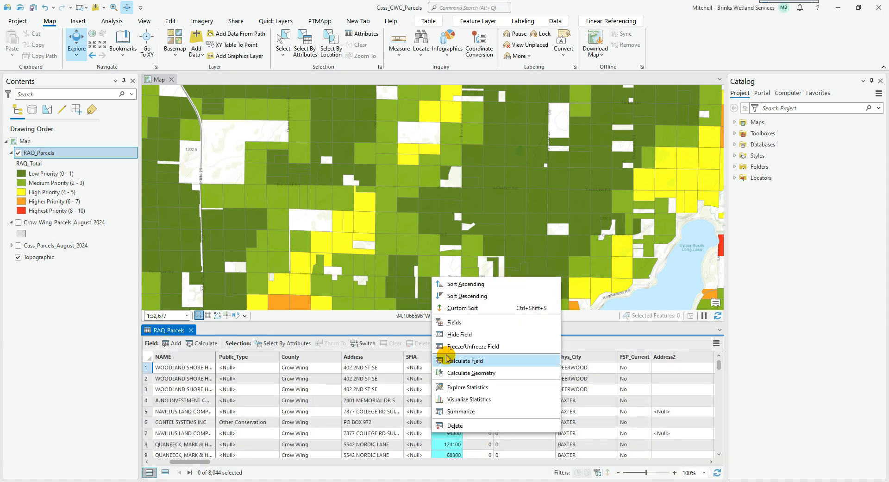
click(446, 360)
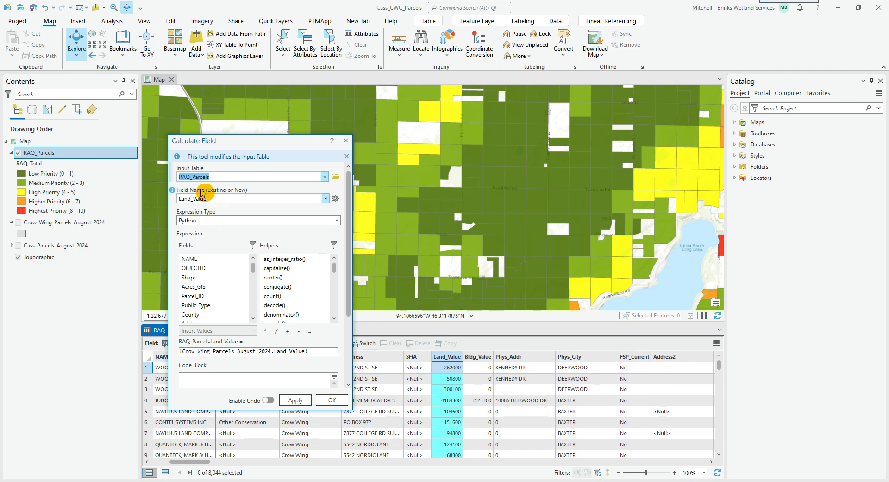
click(337, 400)
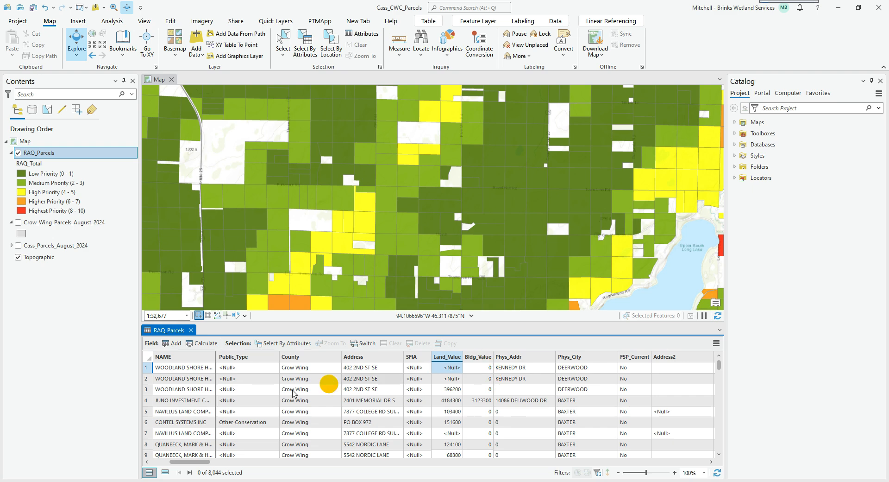
click(163, 472)
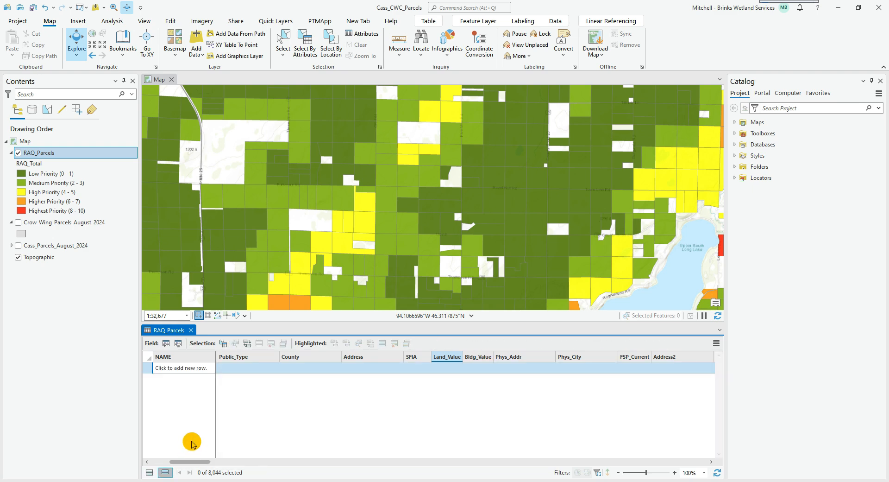
click(149, 472)
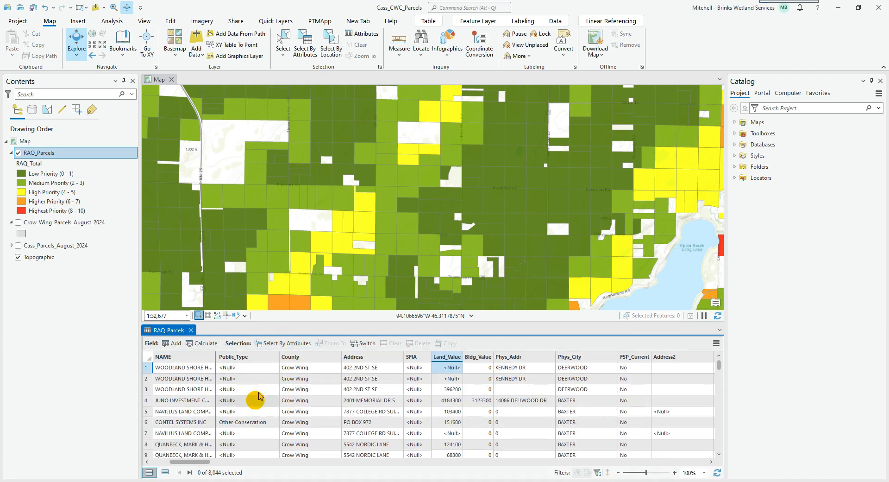
click(282, 343)
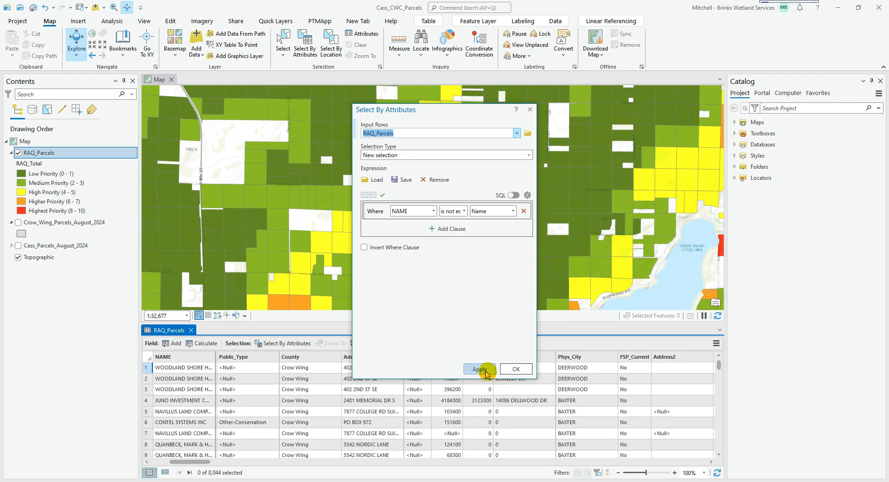
click(530, 108)
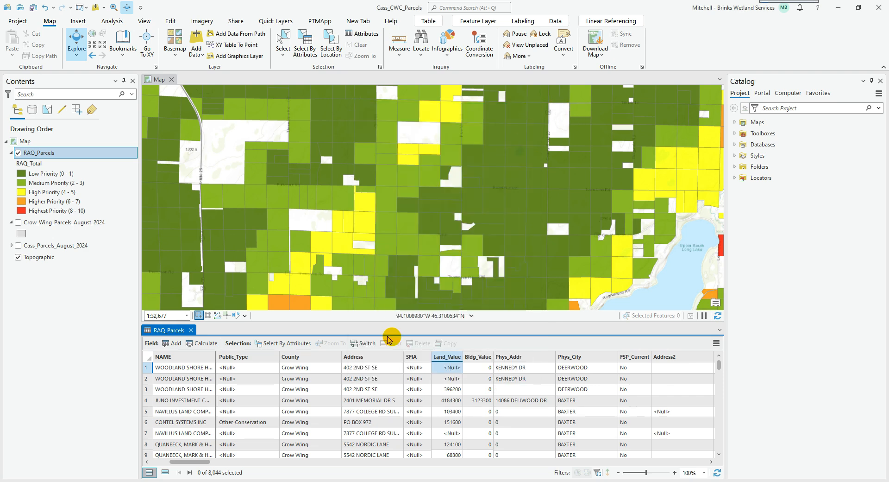
Switch the selection in the RAQ_Parcels table to select every record
click(363, 343)
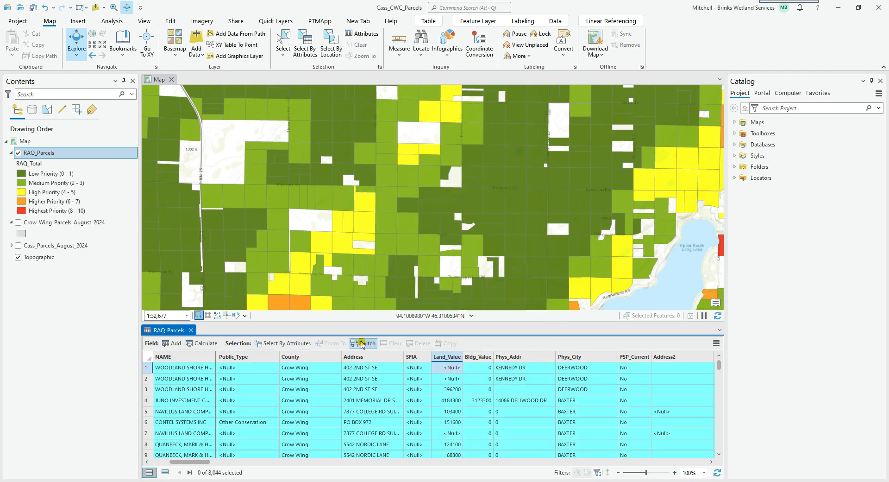
right_click(149, 371)
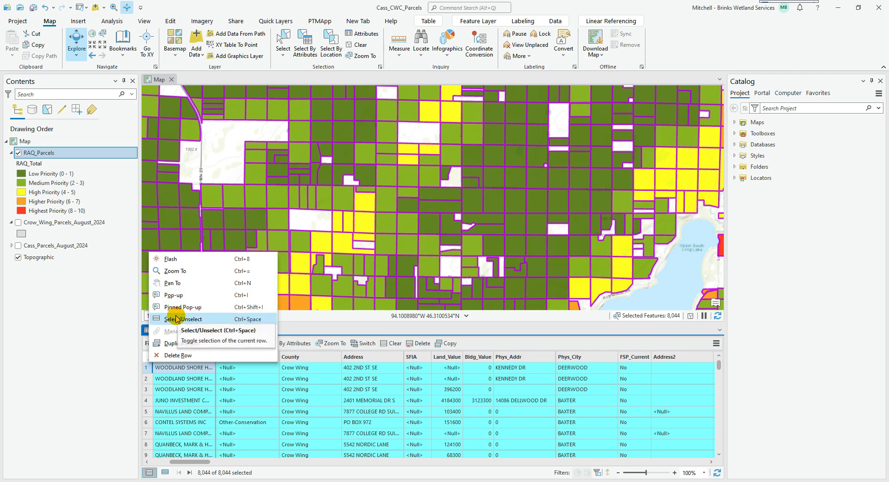
click(317, 326)
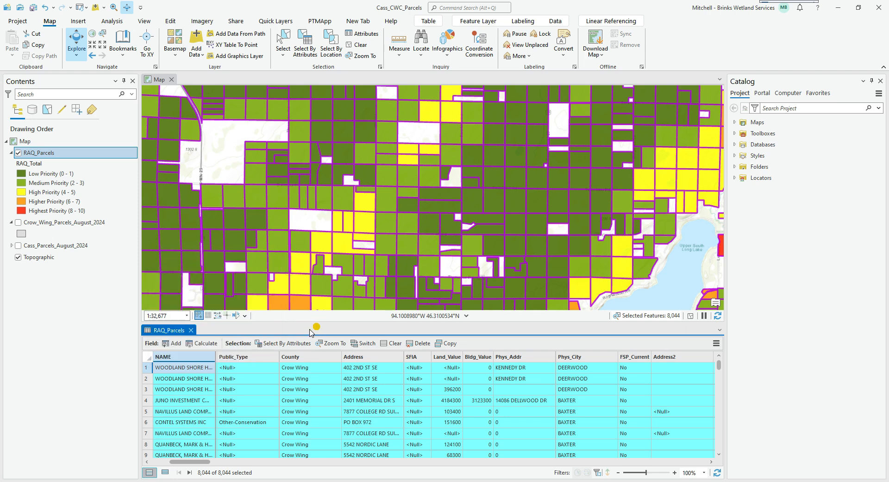
click(284, 344)
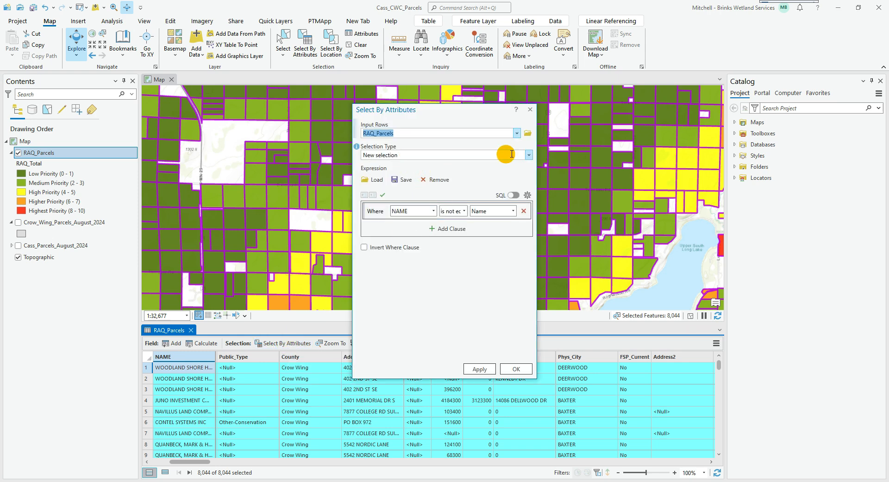
click(433, 211)
click(446, 223)
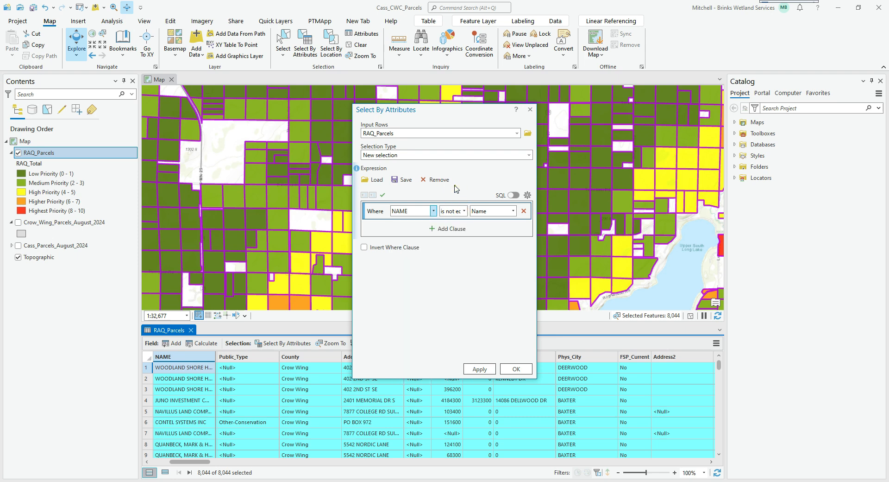
click(523, 211)
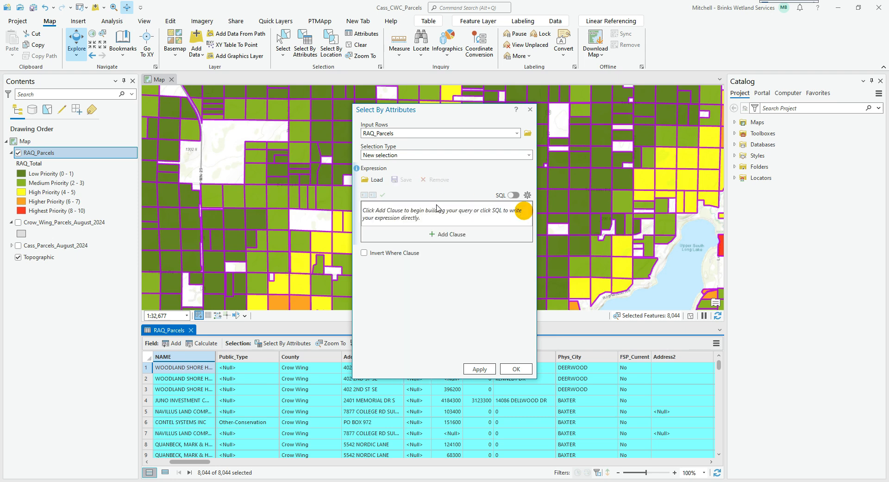
click(447, 231)
click(410, 210)
scroll(409, 324, down, 10)
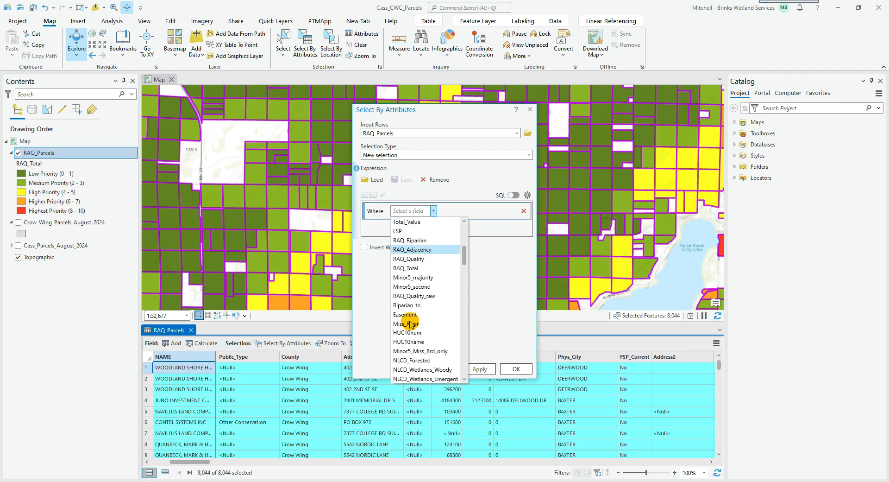
scroll(410, 324, down, 10)
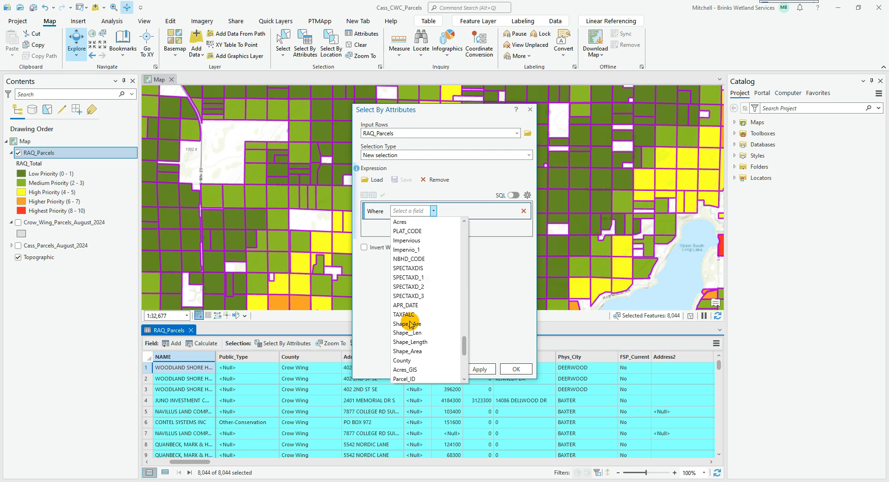
scroll(410, 324, up, 15)
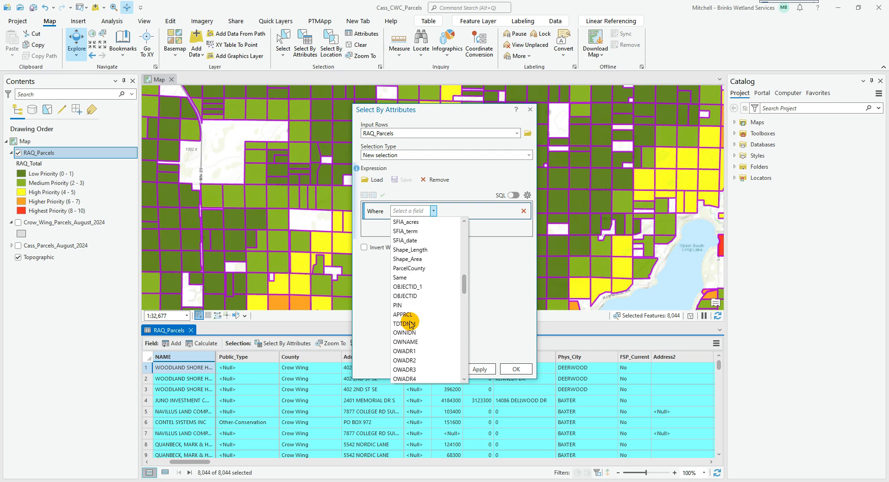
click(530, 207)
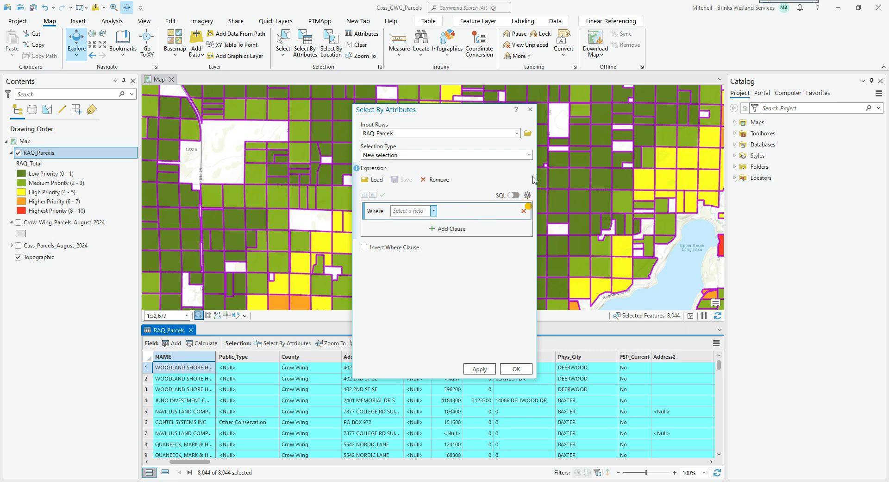
click(530, 109)
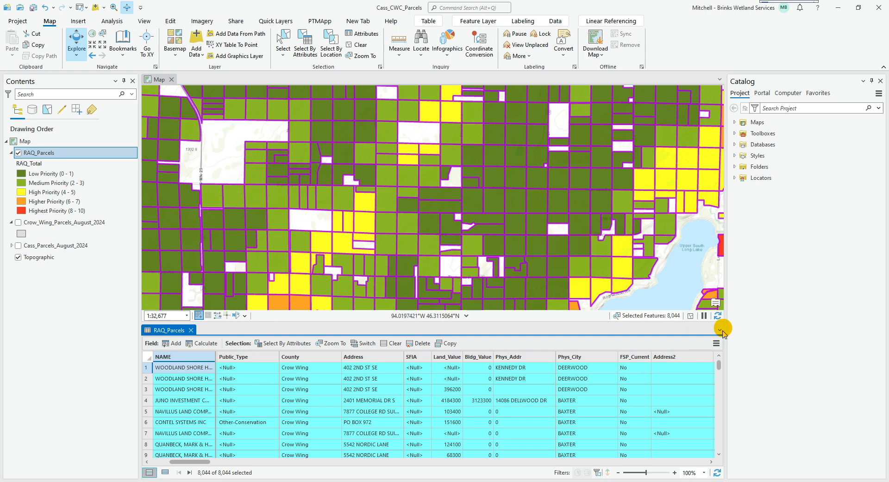
Remove all joins from the RAQ_Parcels table and confirm the removal
click(716, 343)
mouse_move(796, 232)
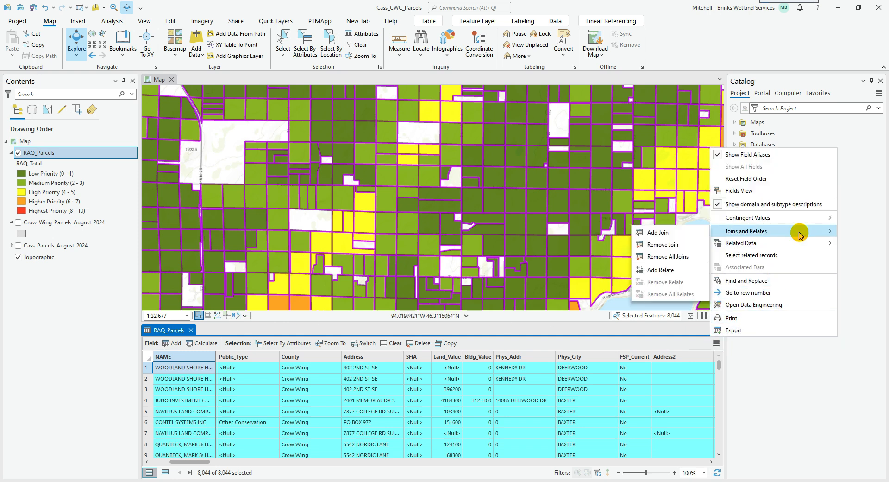
click(667, 258)
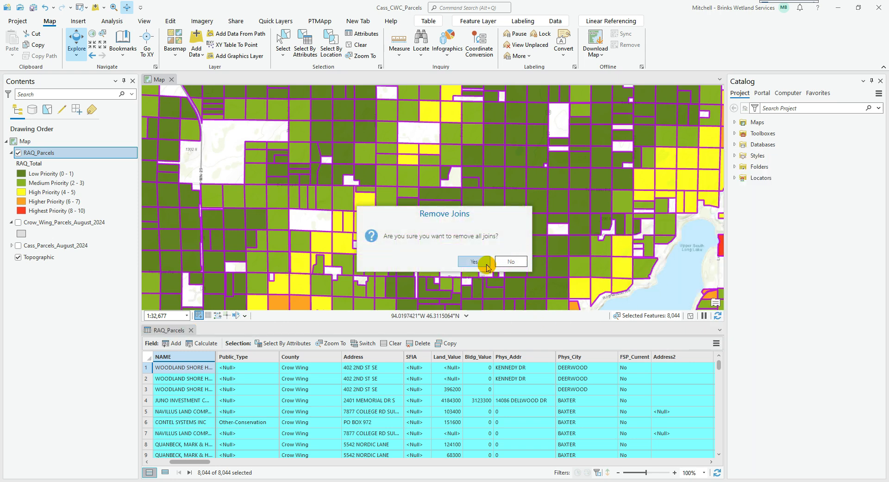
click(485, 264)
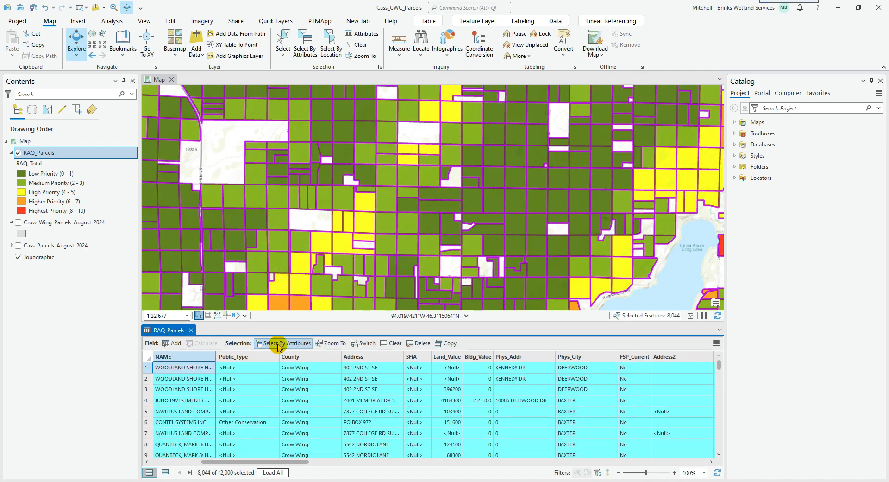
Remove the SQL expression comparing RAQ_Parcels.NAME with Crow_Wing_Parcels_August_2024.Name from the attribute selection and accept the empty query
click(283, 343)
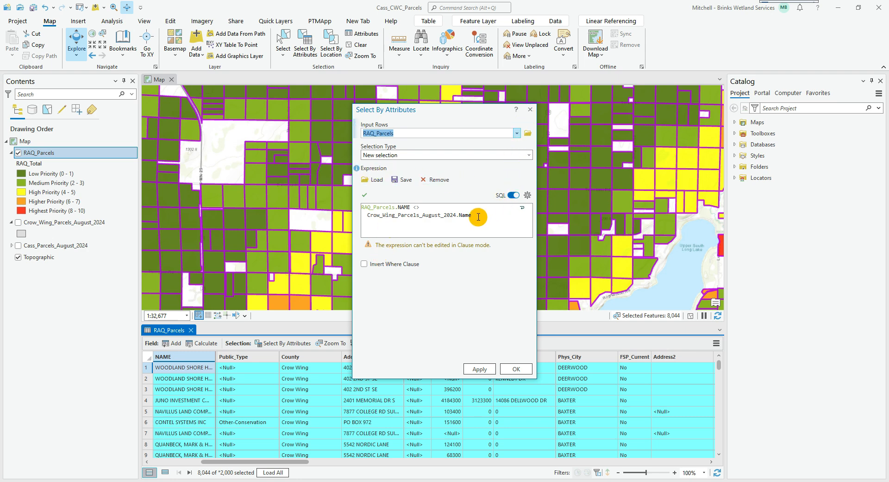
click(511, 195)
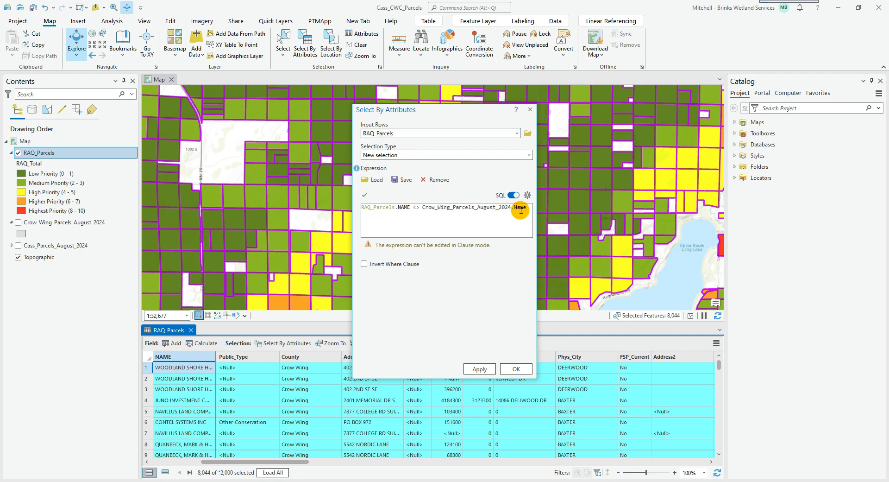
drag(528, 208, 347, 205)
click(428, 180)
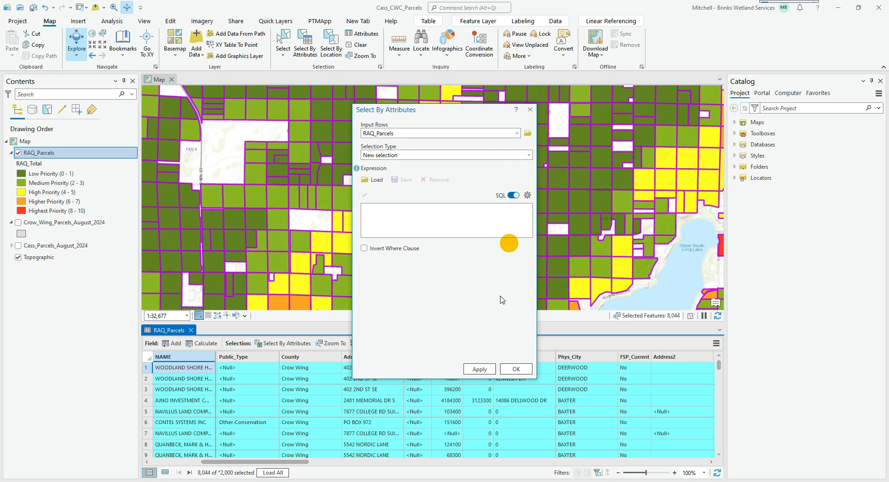
click(509, 369)
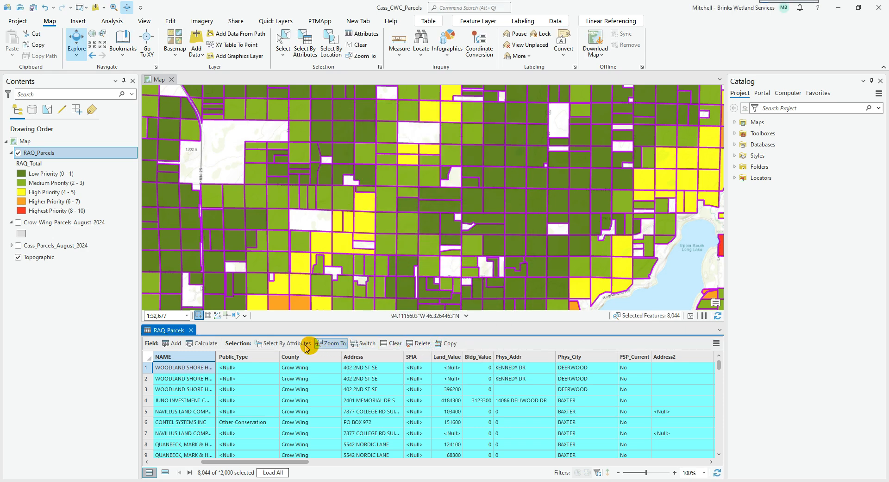
Build an attribute selection clause for RAQ_Parcels on the RAQ_Total field and open its list of comparison operators
click(270, 347)
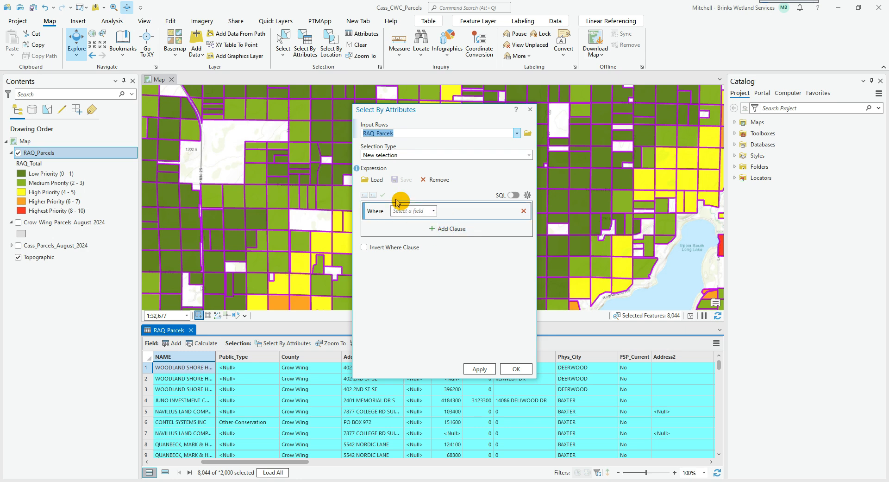
click(417, 215)
scroll(417, 297, down, 3)
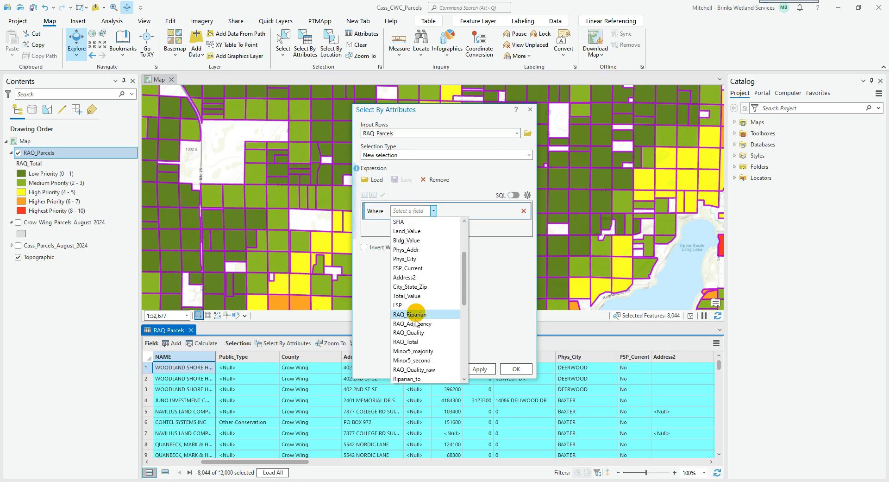
click(421, 343)
click(466, 211)
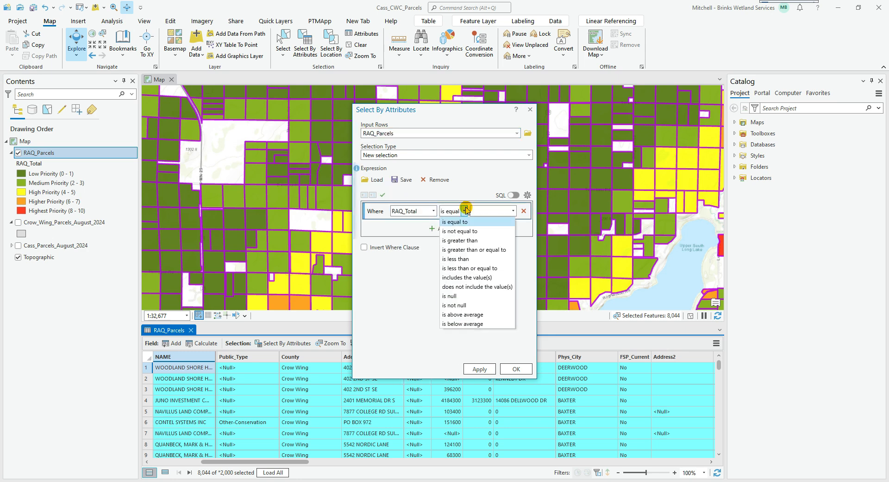